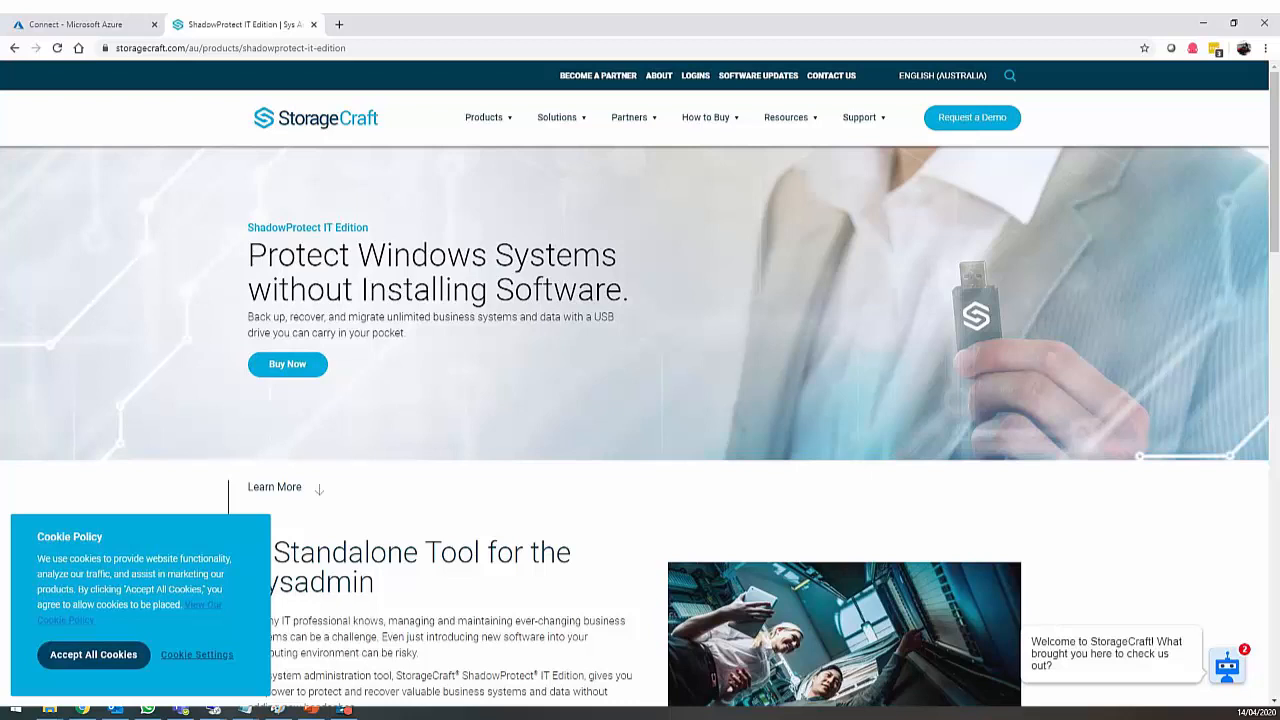
Switch to the Azure portal's stcau file shares and open the connection details for the itedition share.
left_click(83, 710)
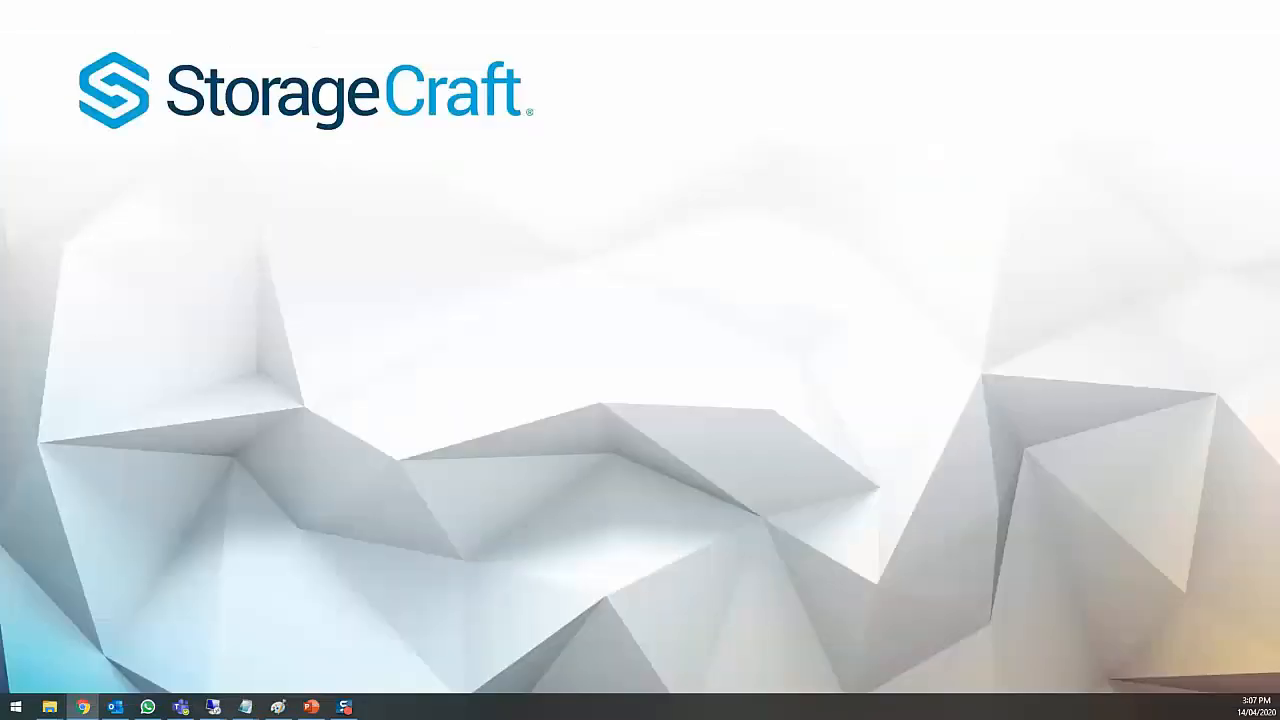
left_click_drag(0, 116, 389, 21)
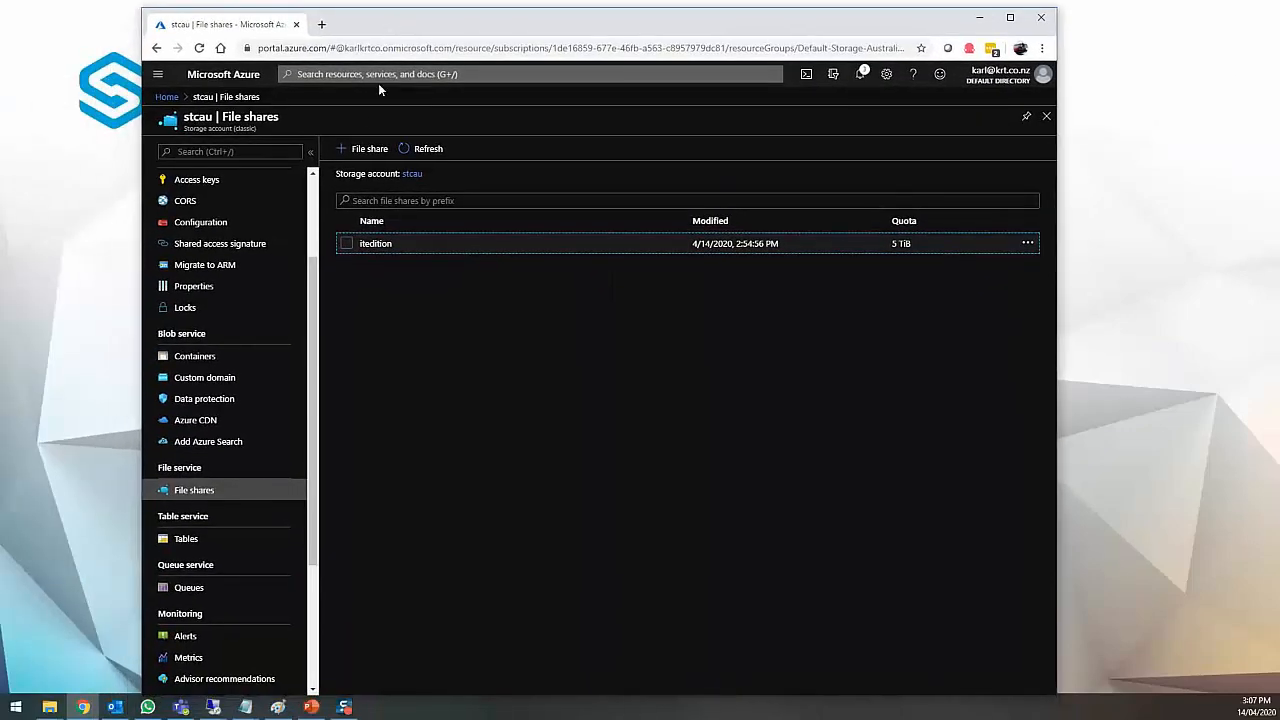
left_click(409, 245)
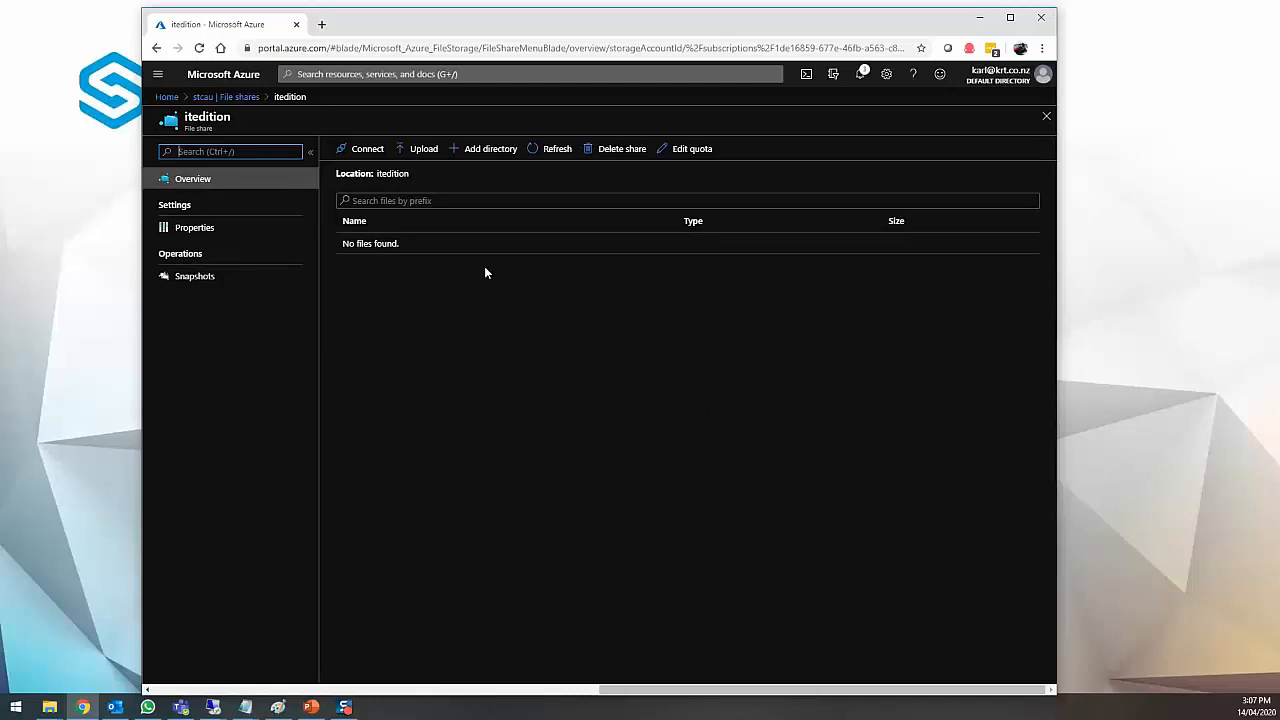
left_click(364, 156)
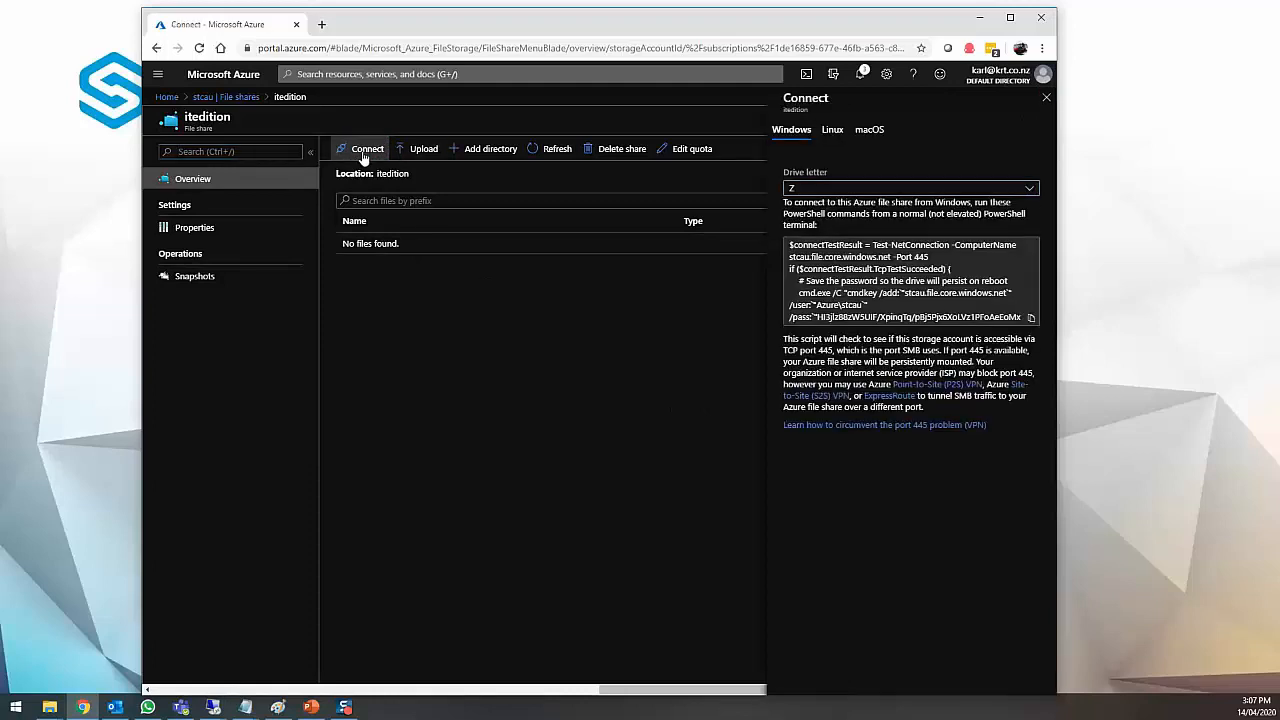
Copy the Windows PowerShell connection script for the itedition share and put the browser away.
triple_click(887, 285)
left_click_drag(887, 285, 876, 298)
left_click(904, 284)
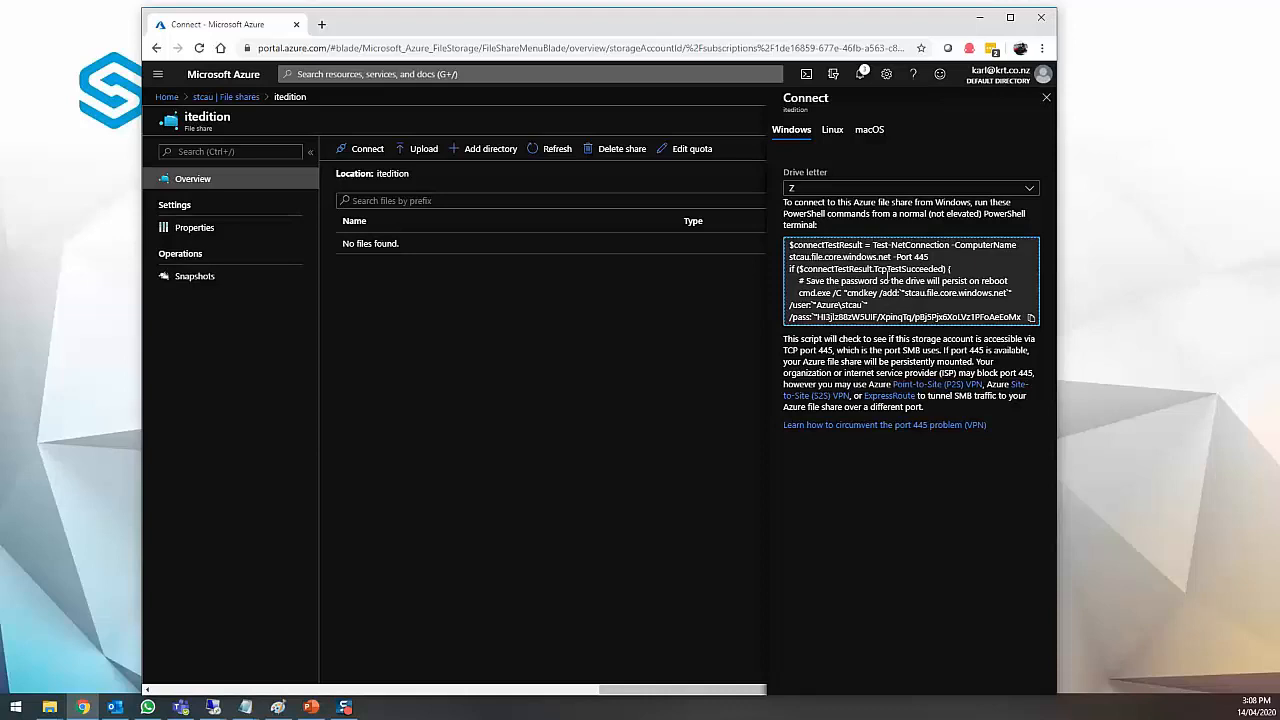
left_click(1030, 318)
left_click(980, 17)
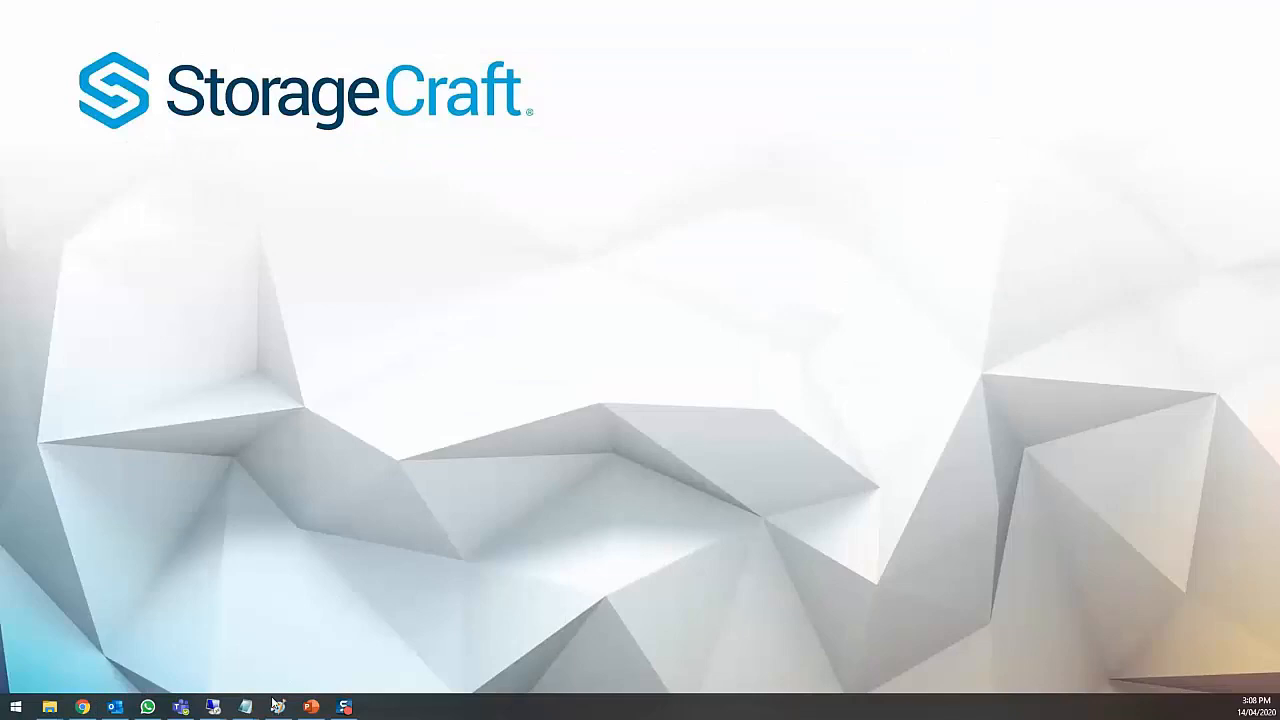
Switch to Notepad and examine the share path, access key and user name in the connection script.
mouse_move(245, 706)
left_click(303, 663)
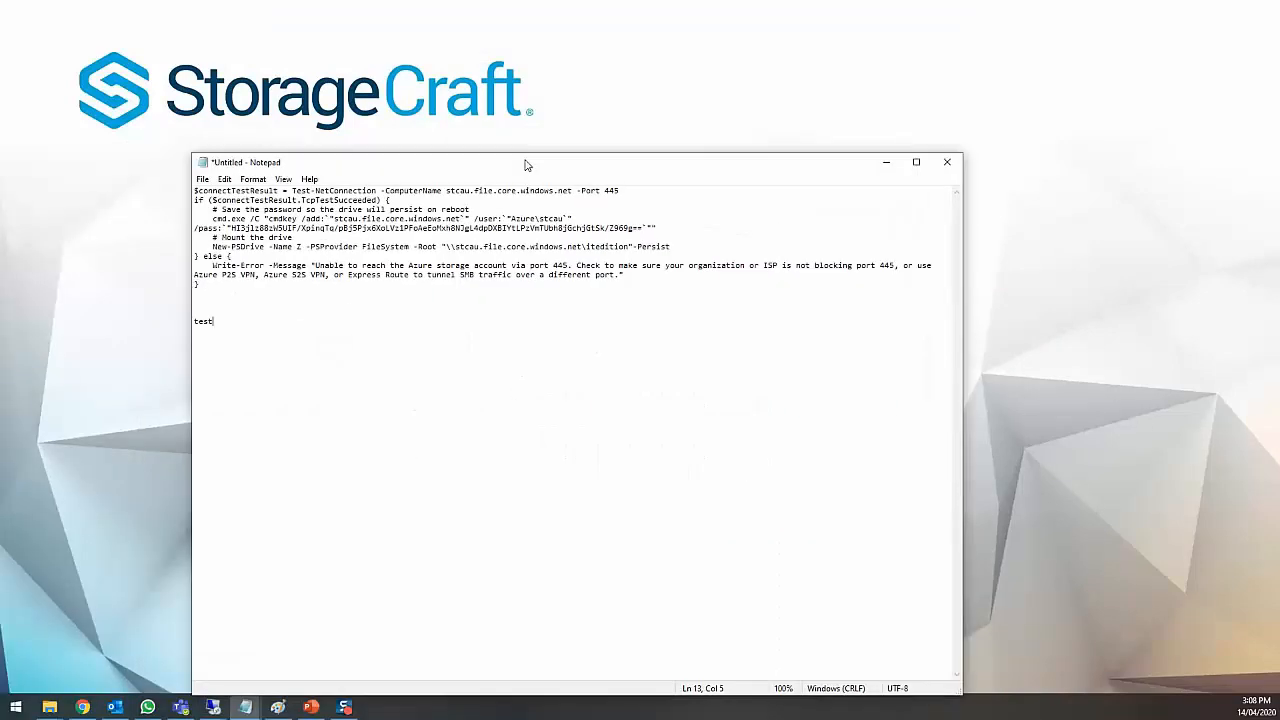
left_click_drag(447, 246, 631, 246)
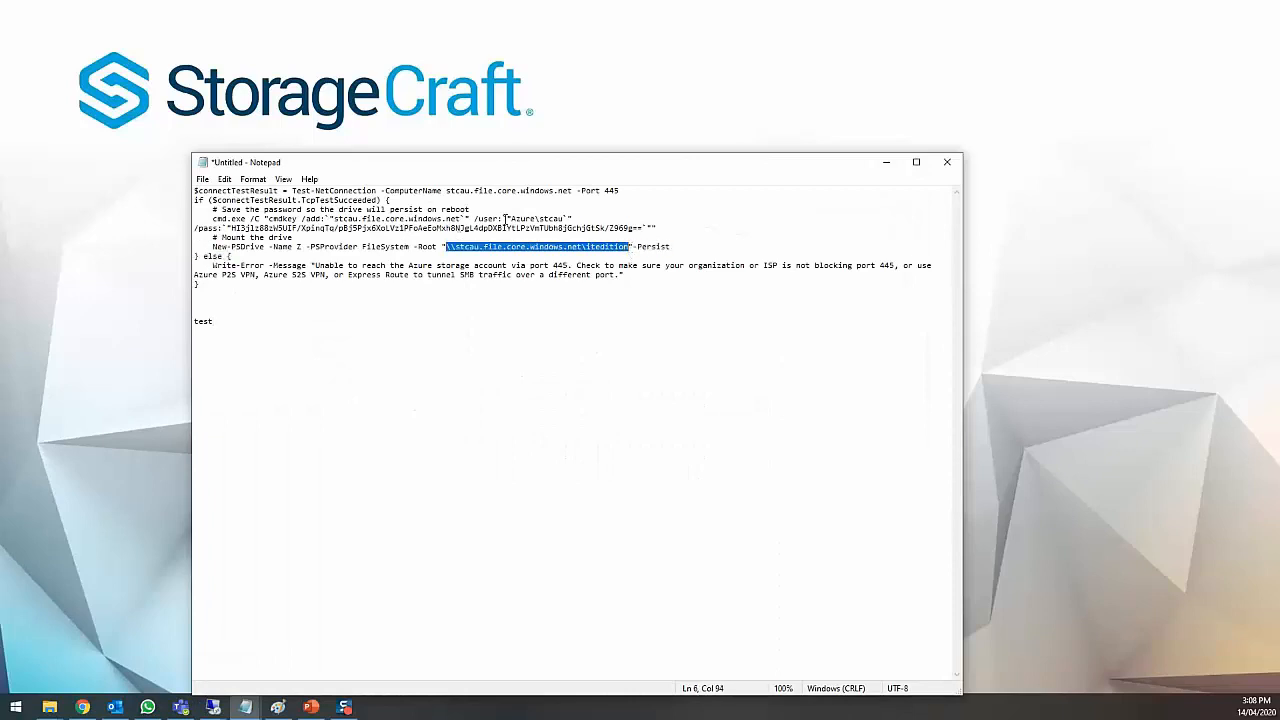
left_click_drag(231, 228, 644, 226)
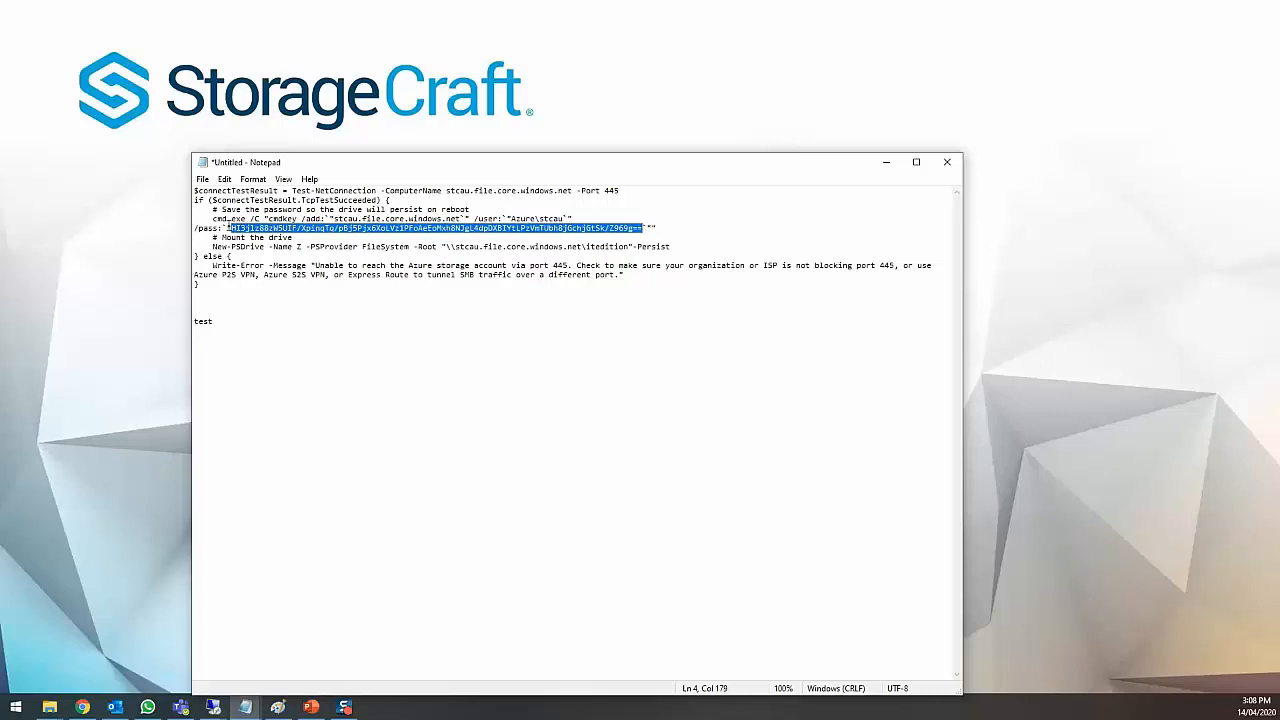
left_click_drag(511, 218, 564, 220)
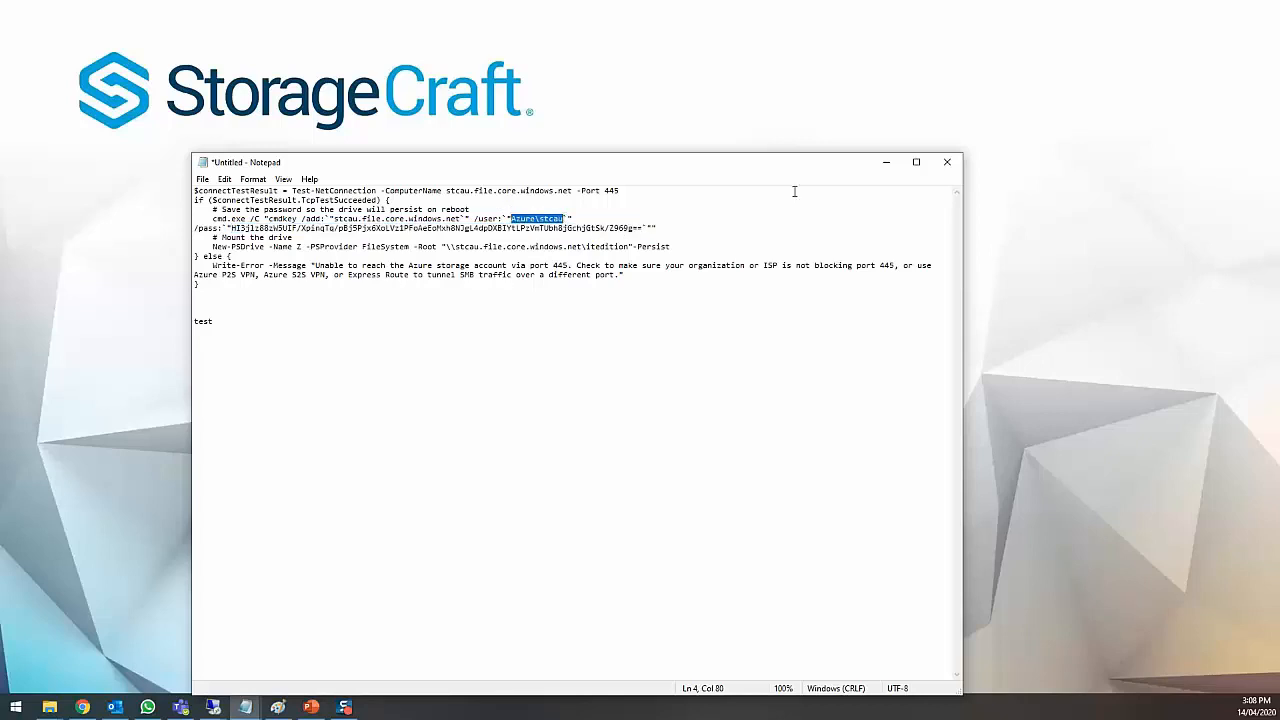
left_click(886, 162)
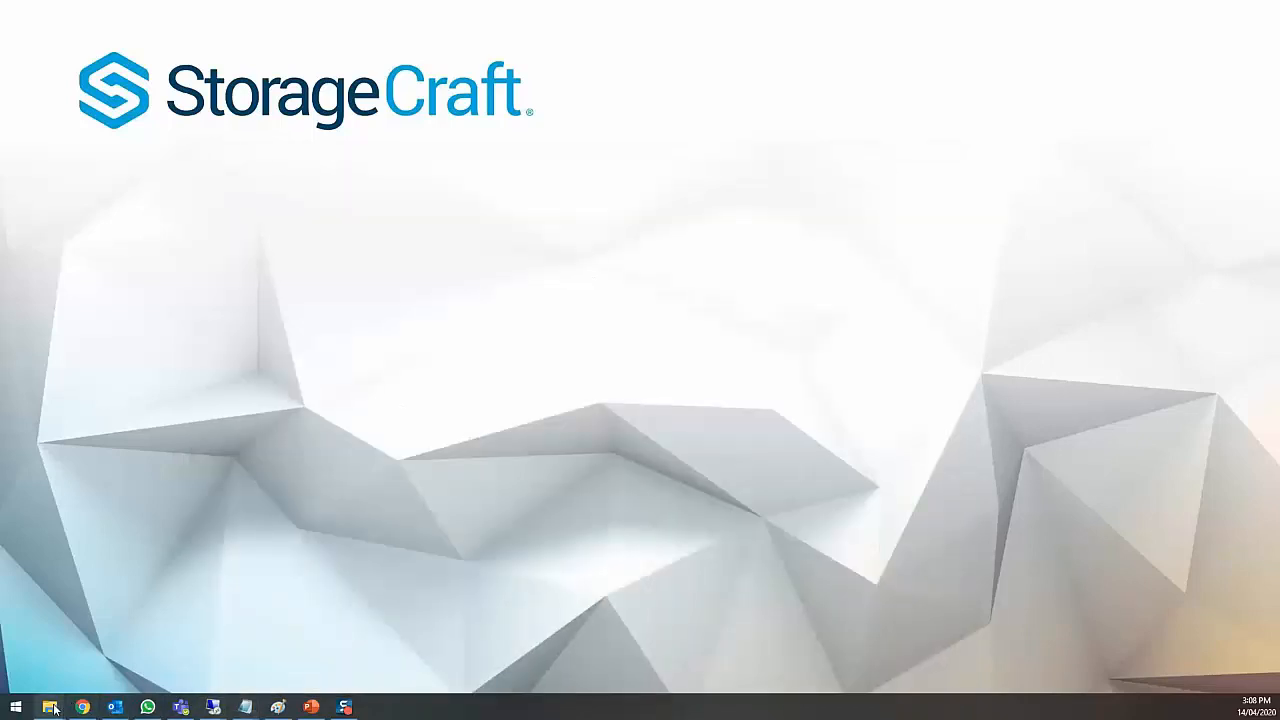
Switch to File Explorer, look inside the mapped itedition network drive (Z:) and return to This PC.
mouse_move(53, 708)
left_click(210, 650)
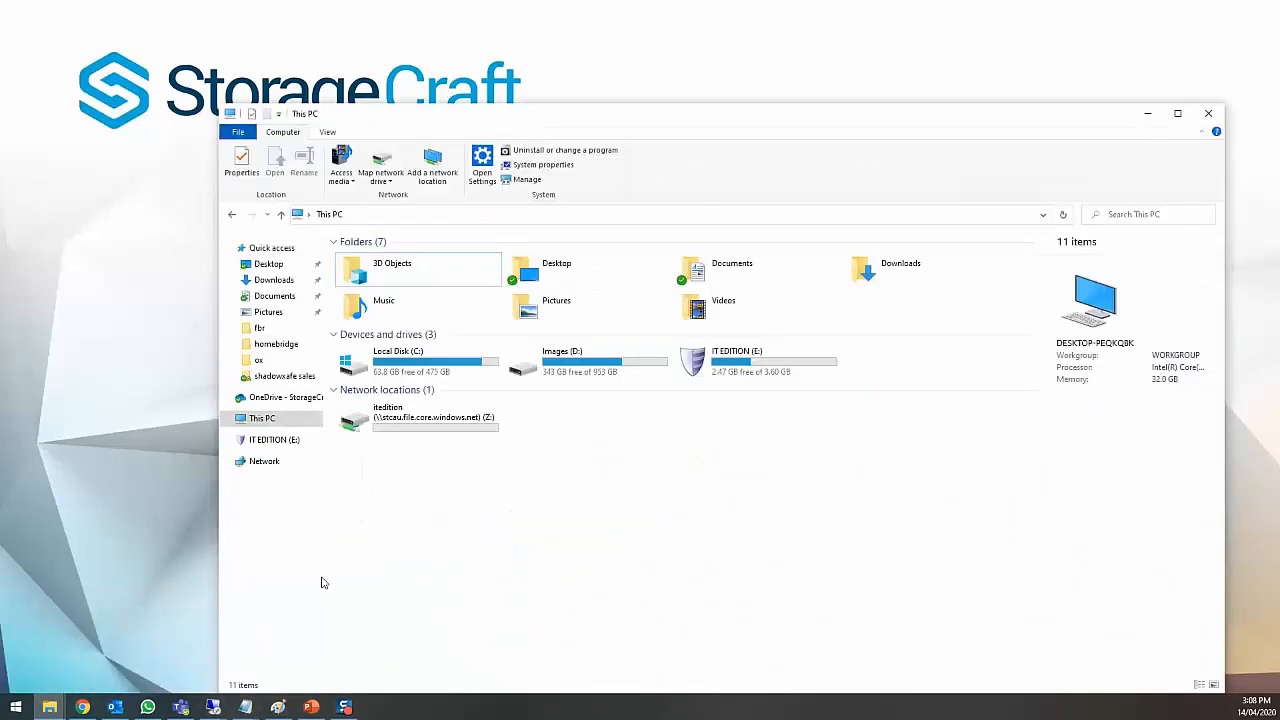
left_click(456, 422)
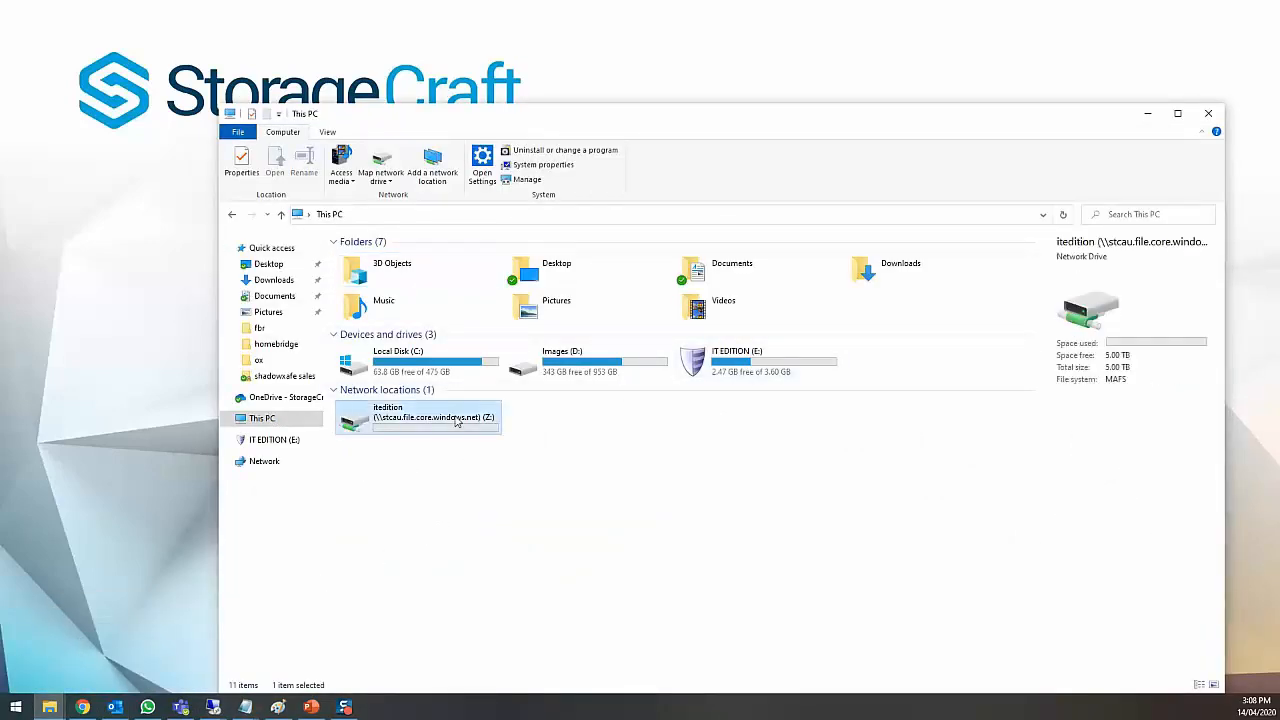
double_click(456, 421)
left_click(232, 215)
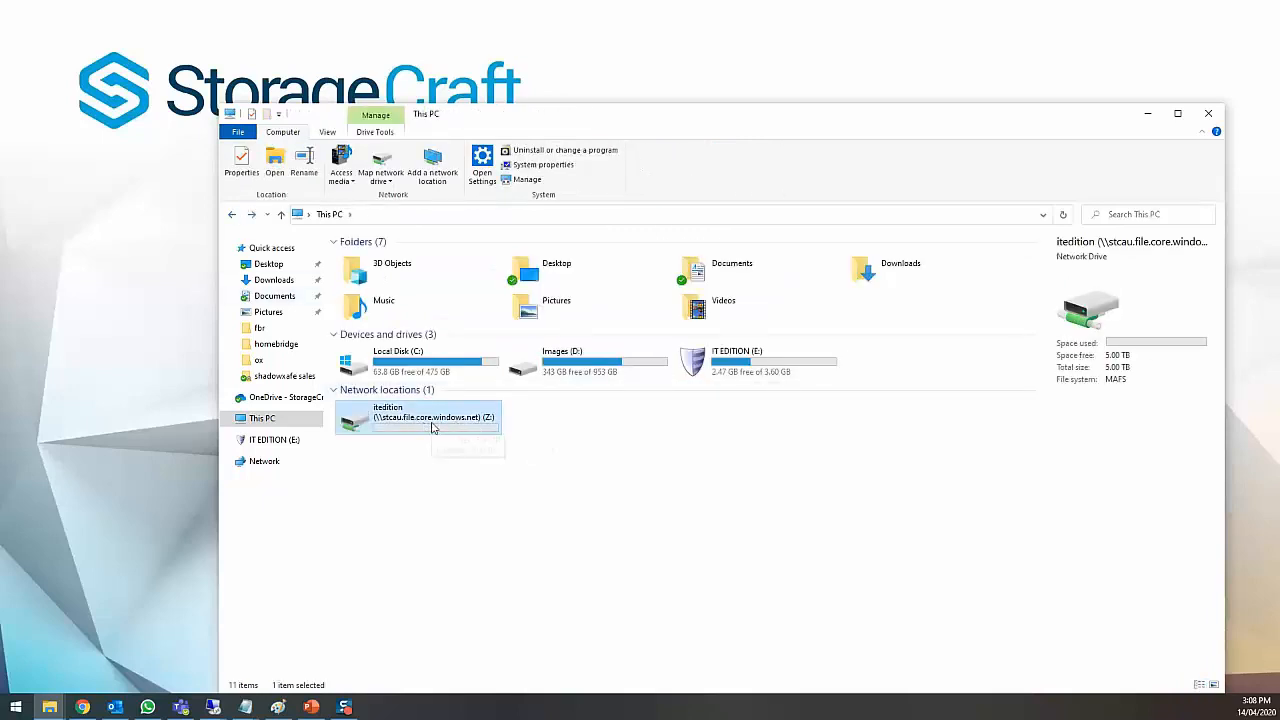
Launch ShadowProtect by running START SHADOWPROTECT.CMD from the IT EDITION (E:) drive.
left_click(729, 364)
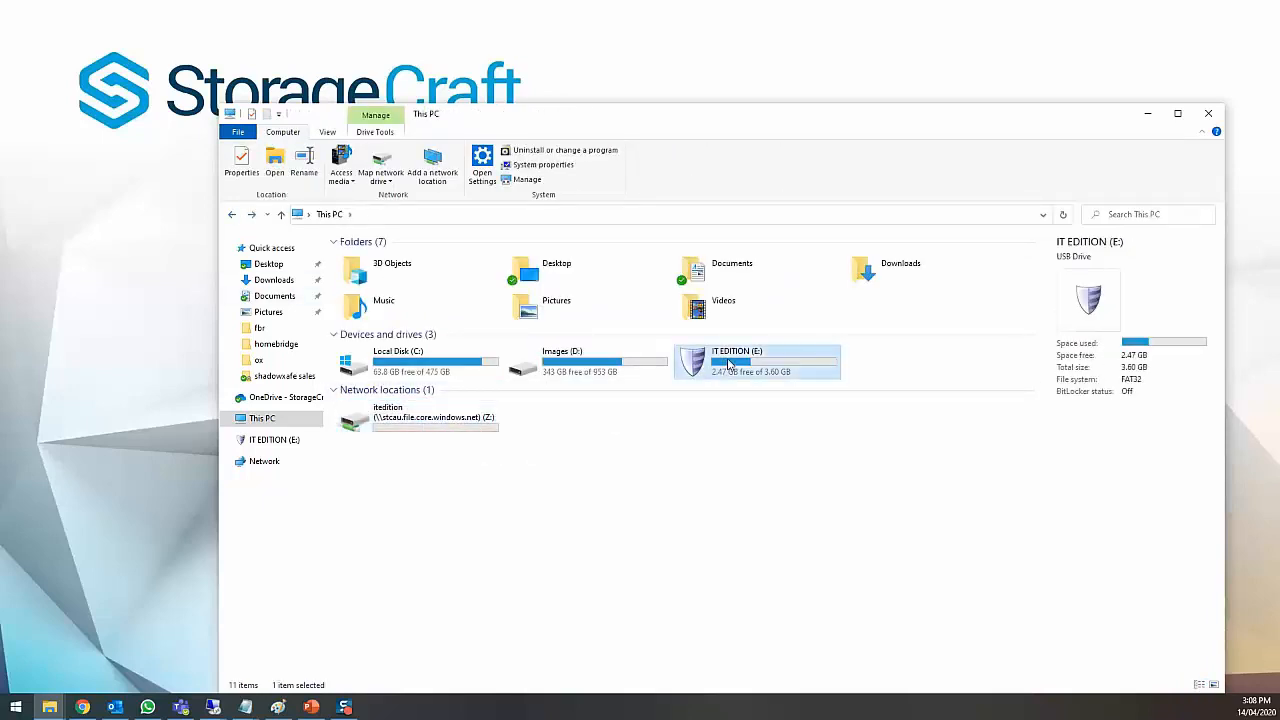
double_click(729, 364)
scroll(537, 434, "down", 5)
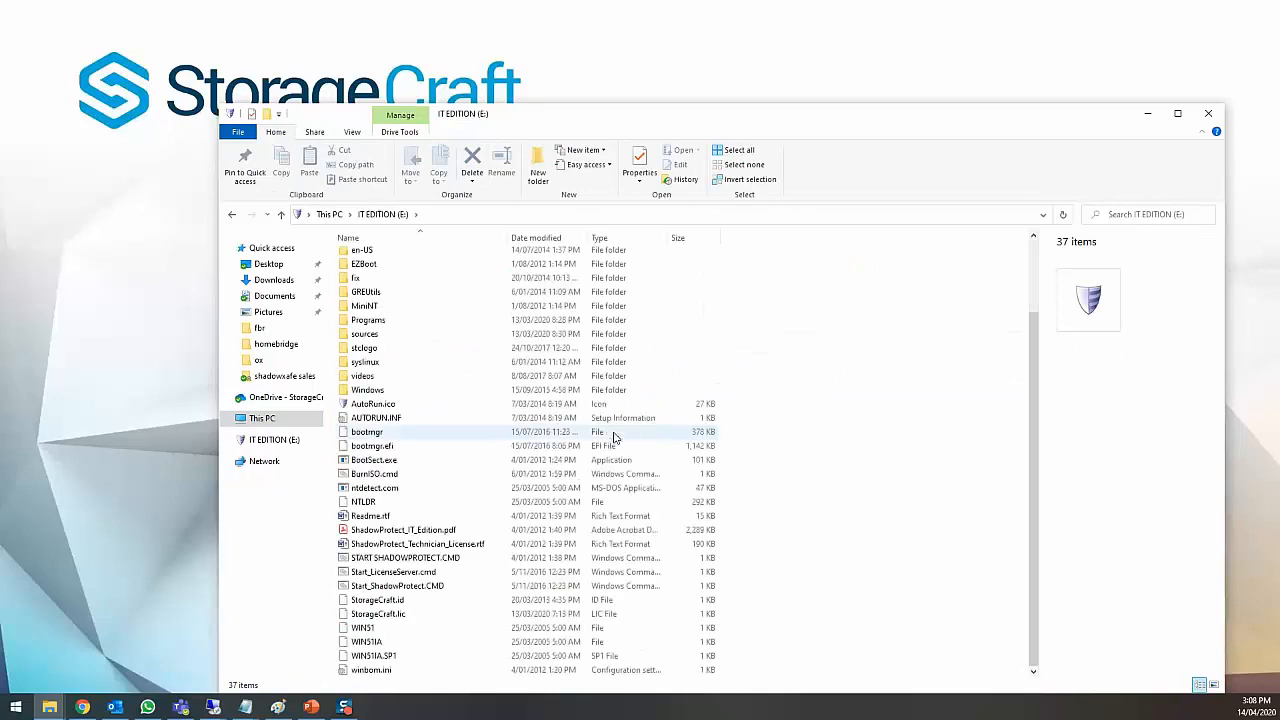
double_click(441, 561)
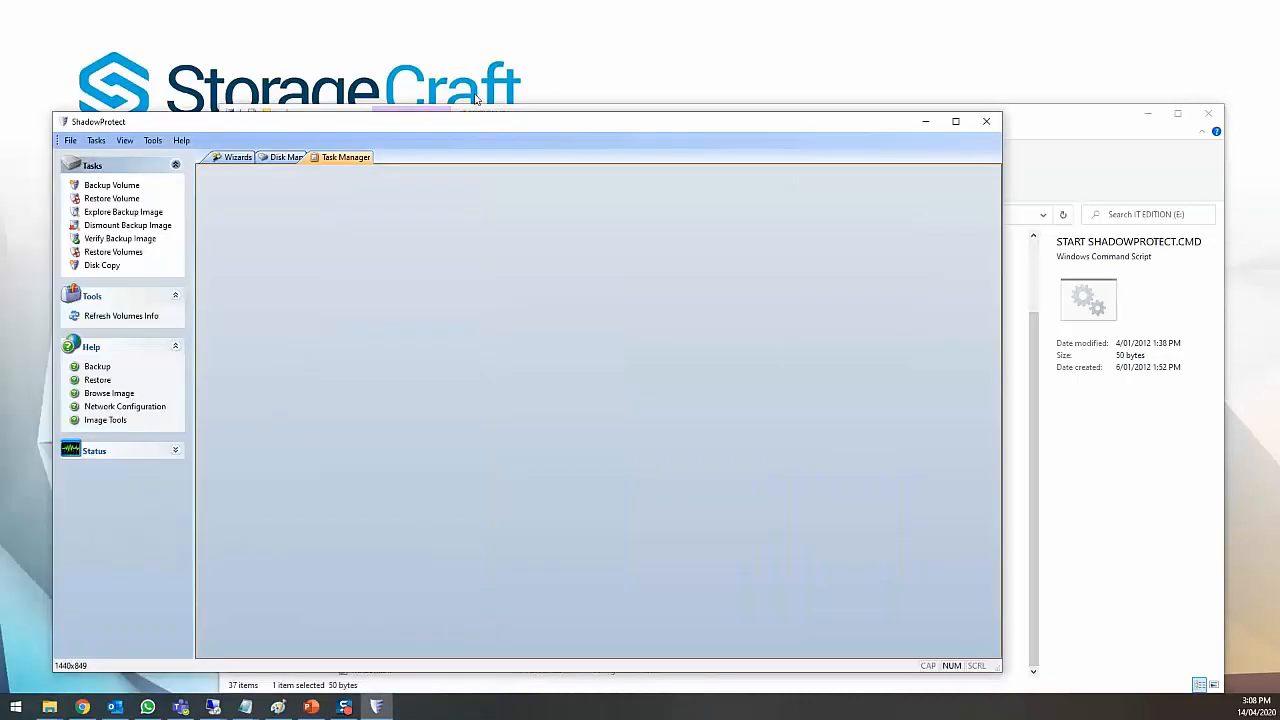
Start the Backup Wizard, select the C:\ volume for backup and keep the full backup type.
left_click(345, 106)
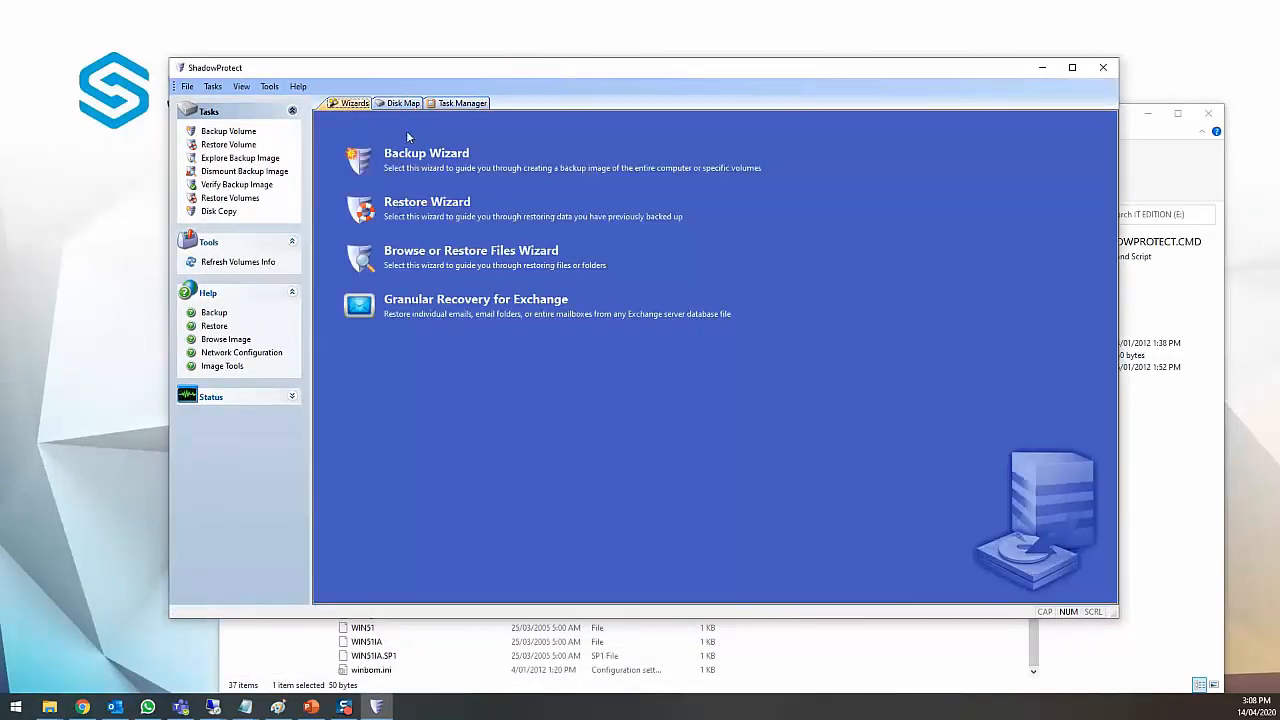
left_click(432, 155)
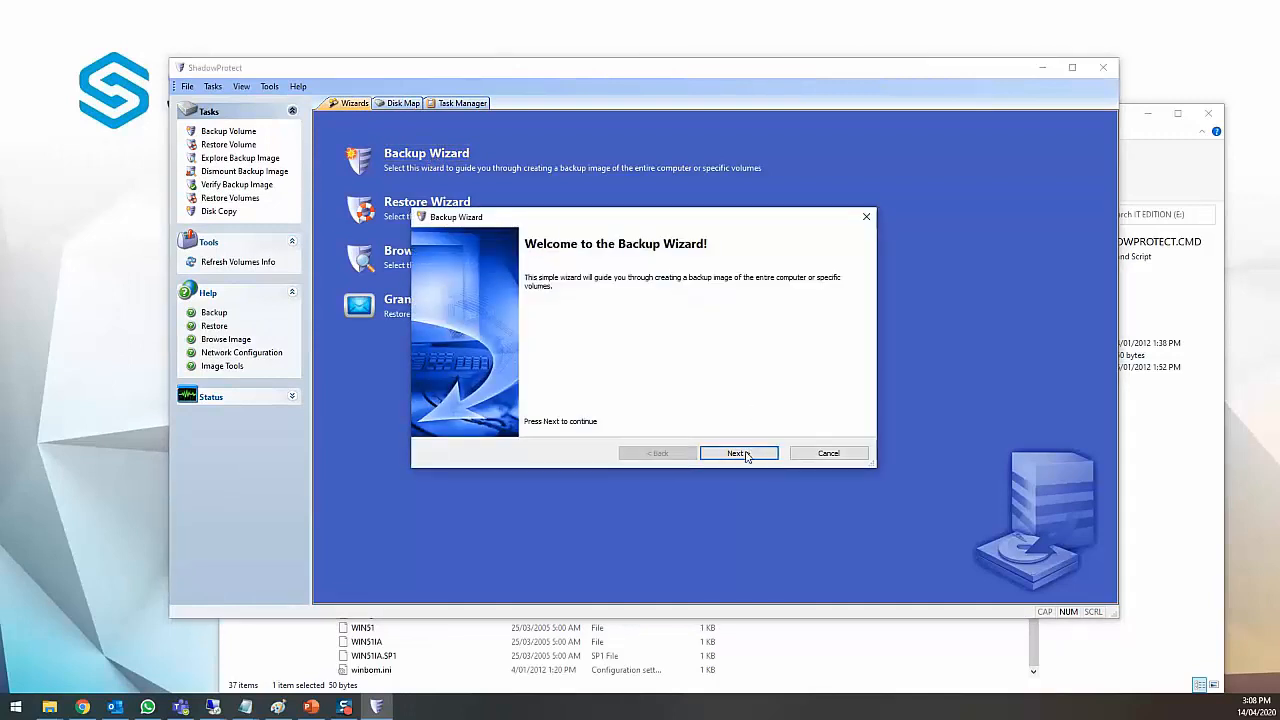
left_click(738, 453)
left_click_drag(1069, 230, 425, 231)
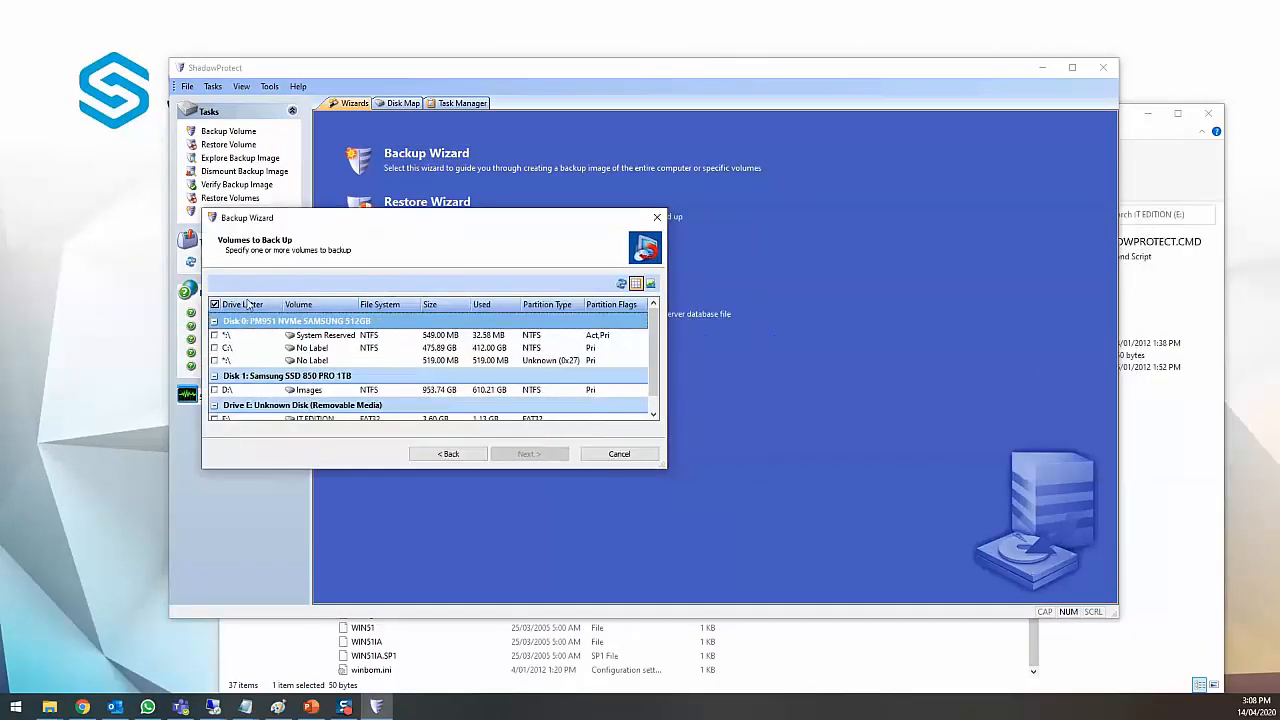
left_click(214, 347)
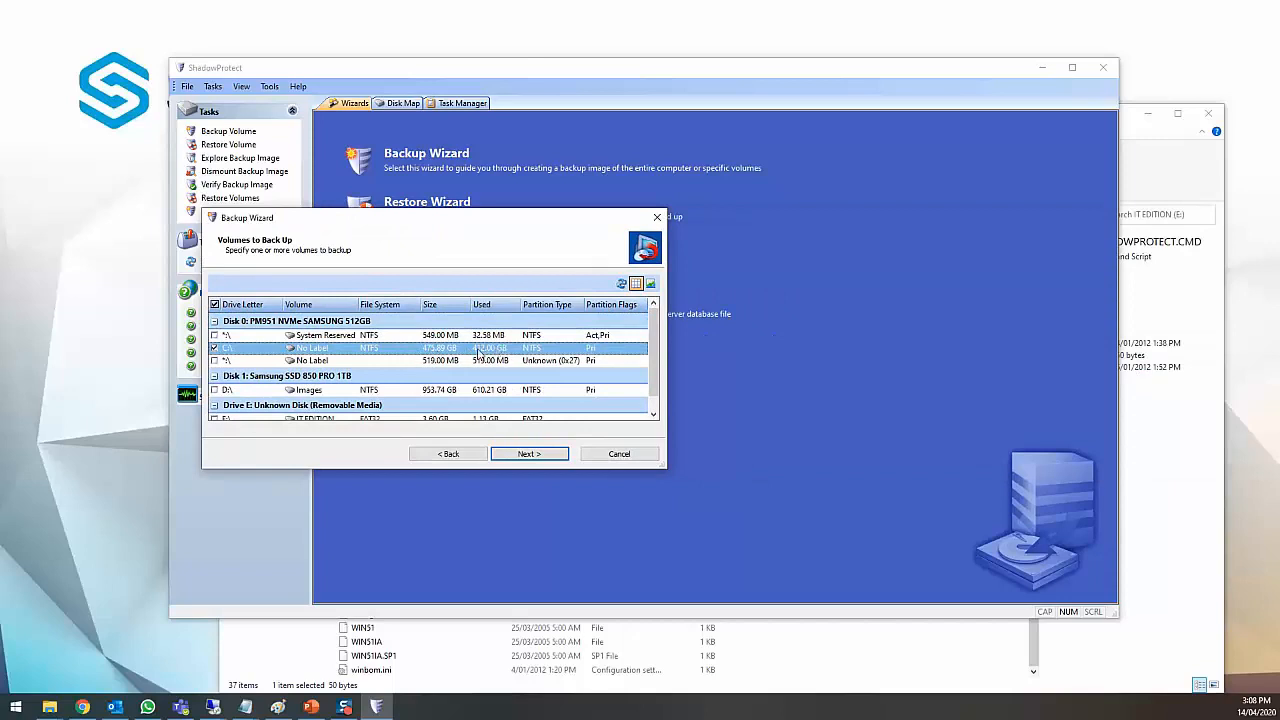
left_click(549, 456)
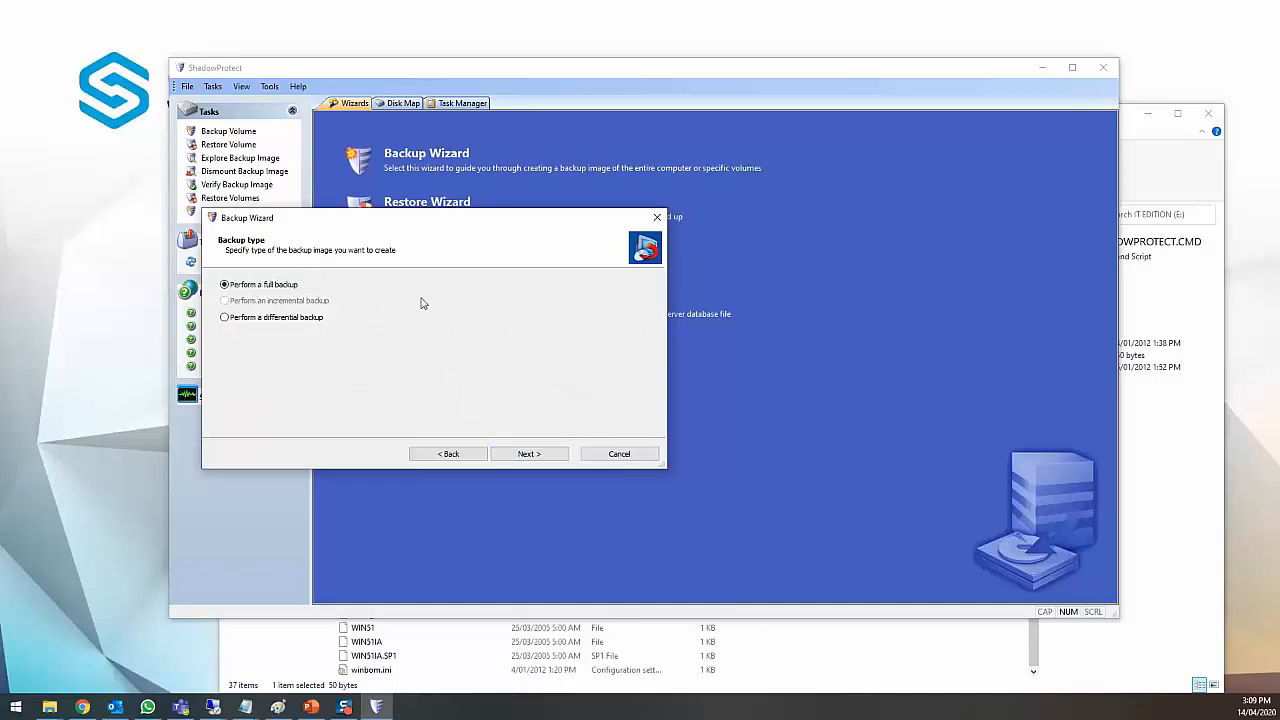
left_click(548, 456)
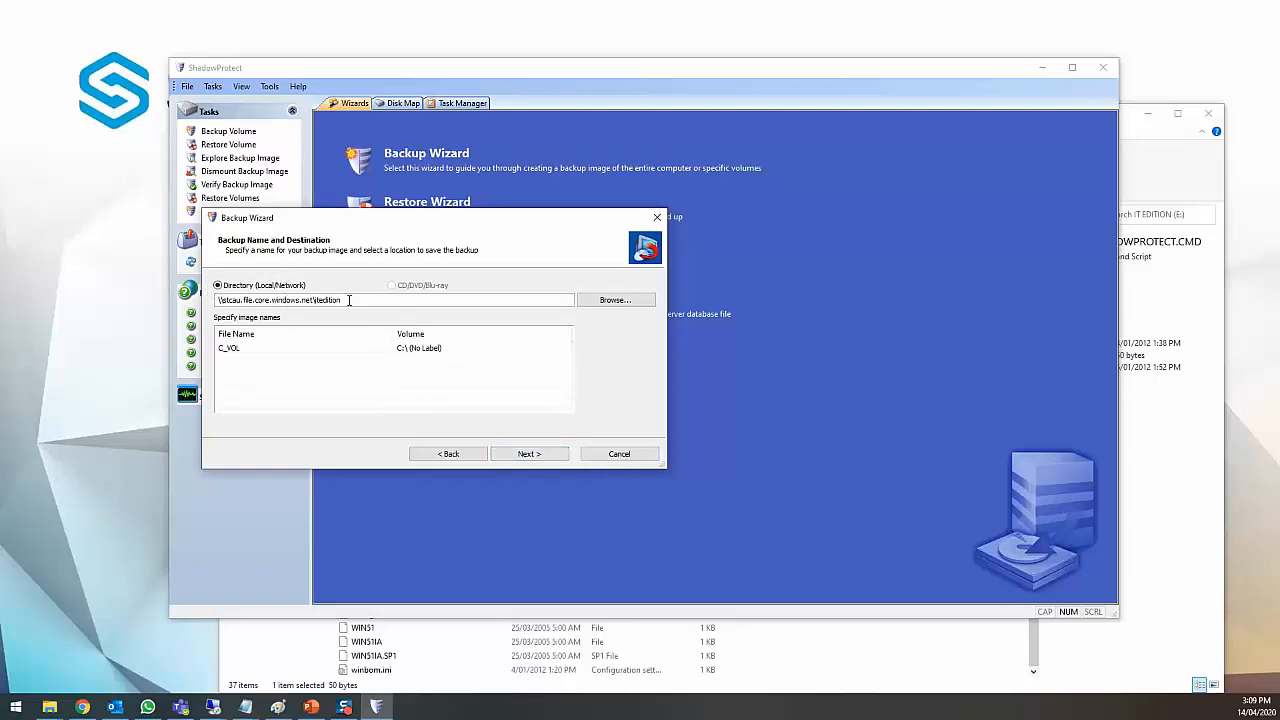
Compare the backup destination directory with the share path \\stcau.file.core.windows.net\itedition in the Notepad script.
left_click_drag(389, 300, 229, 295)
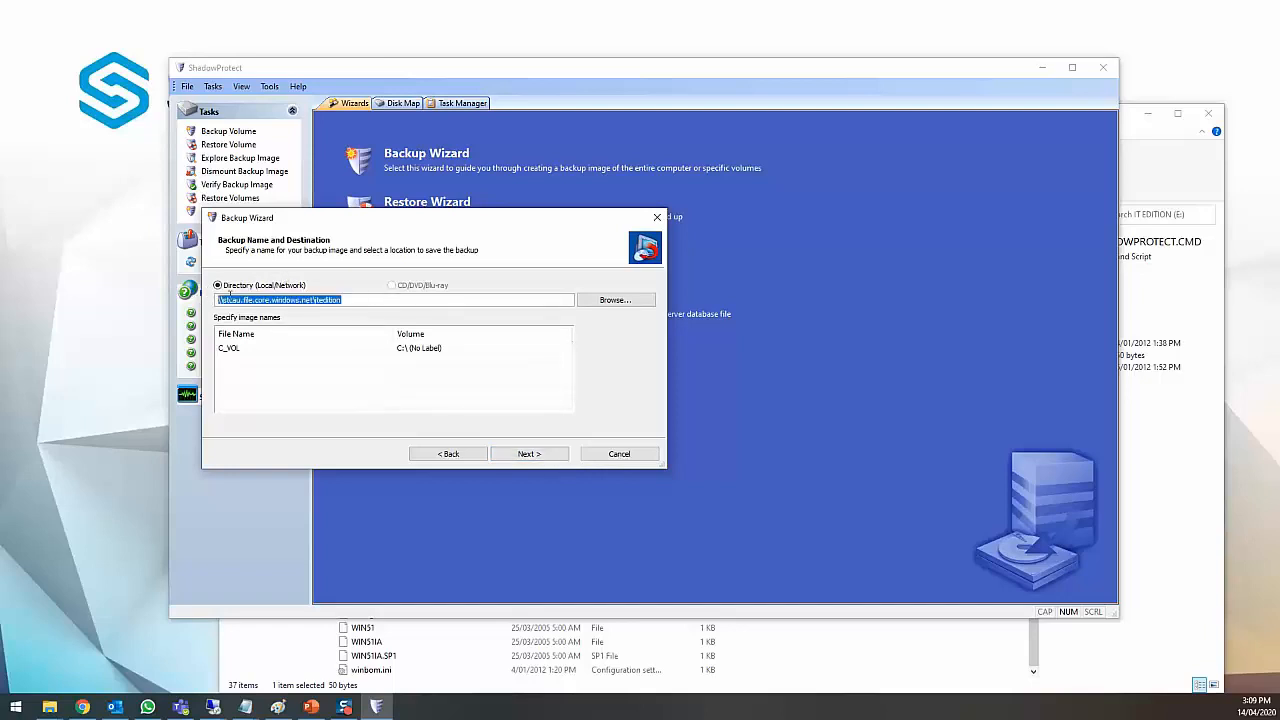
left_click(1139, 145)
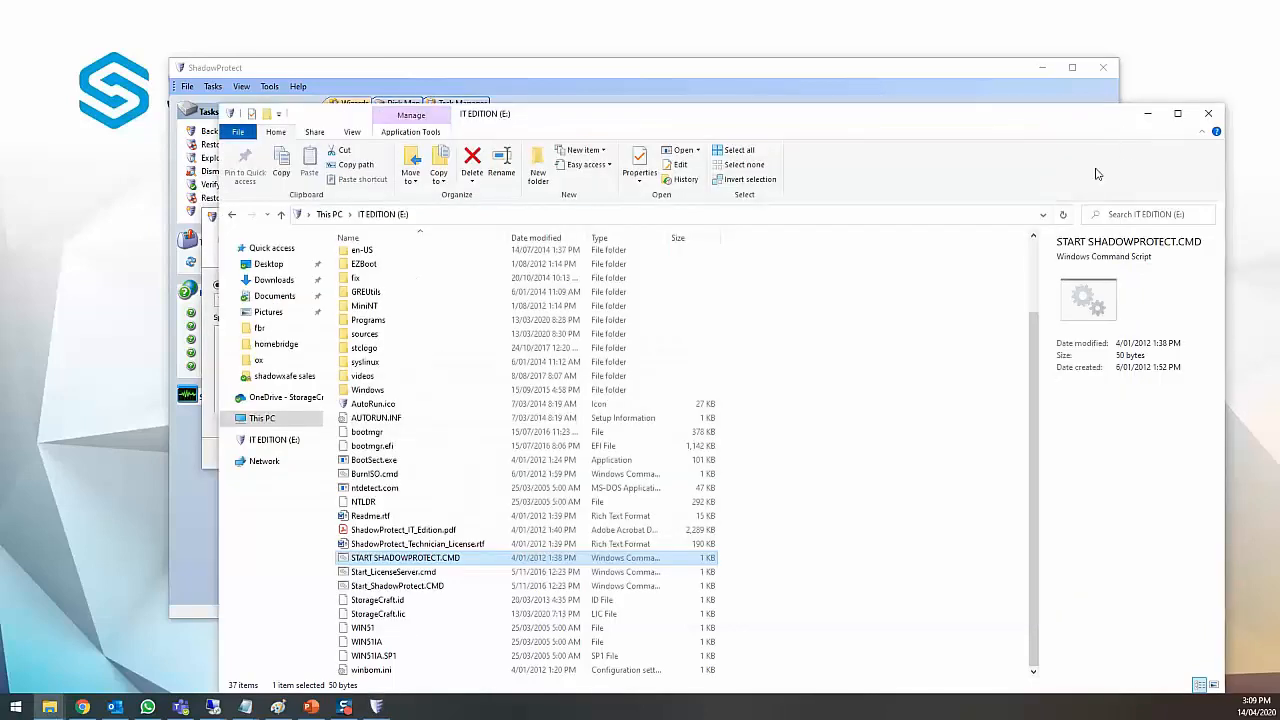
left_click(245, 707)
left_click(180, 650)
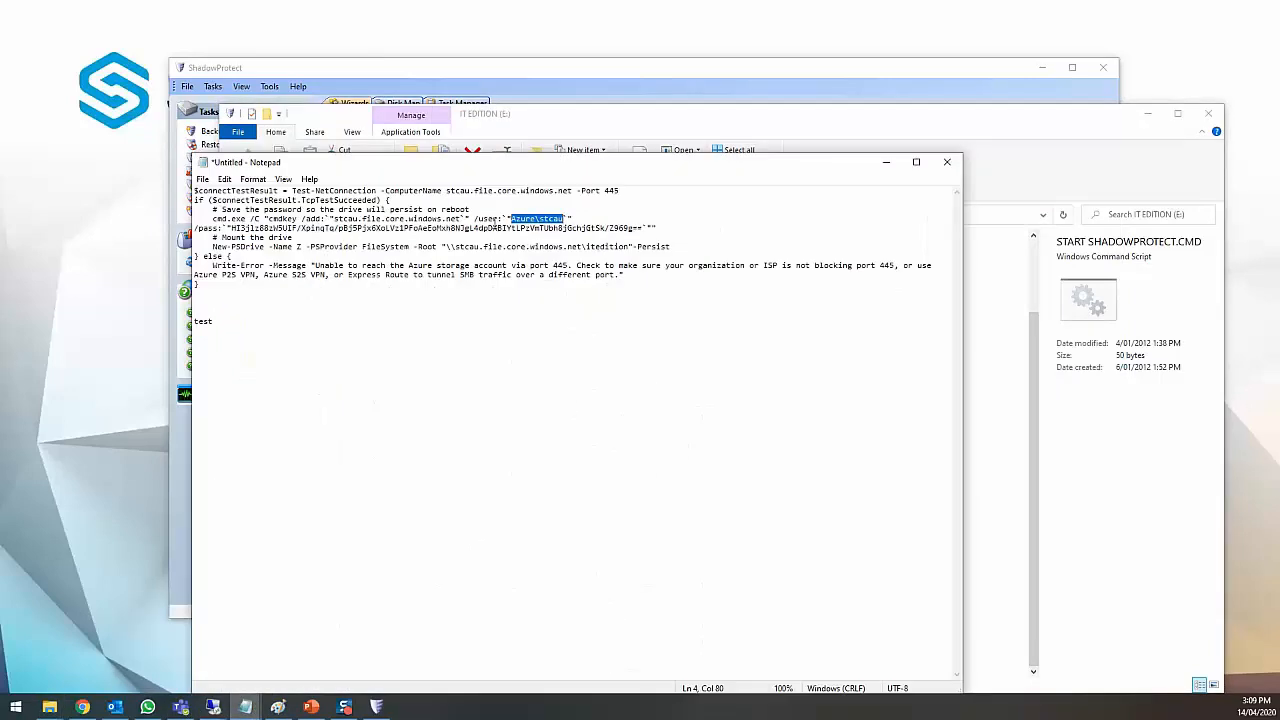
left_click(490, 219)
left_click_drag(212, 246, 630, 247)
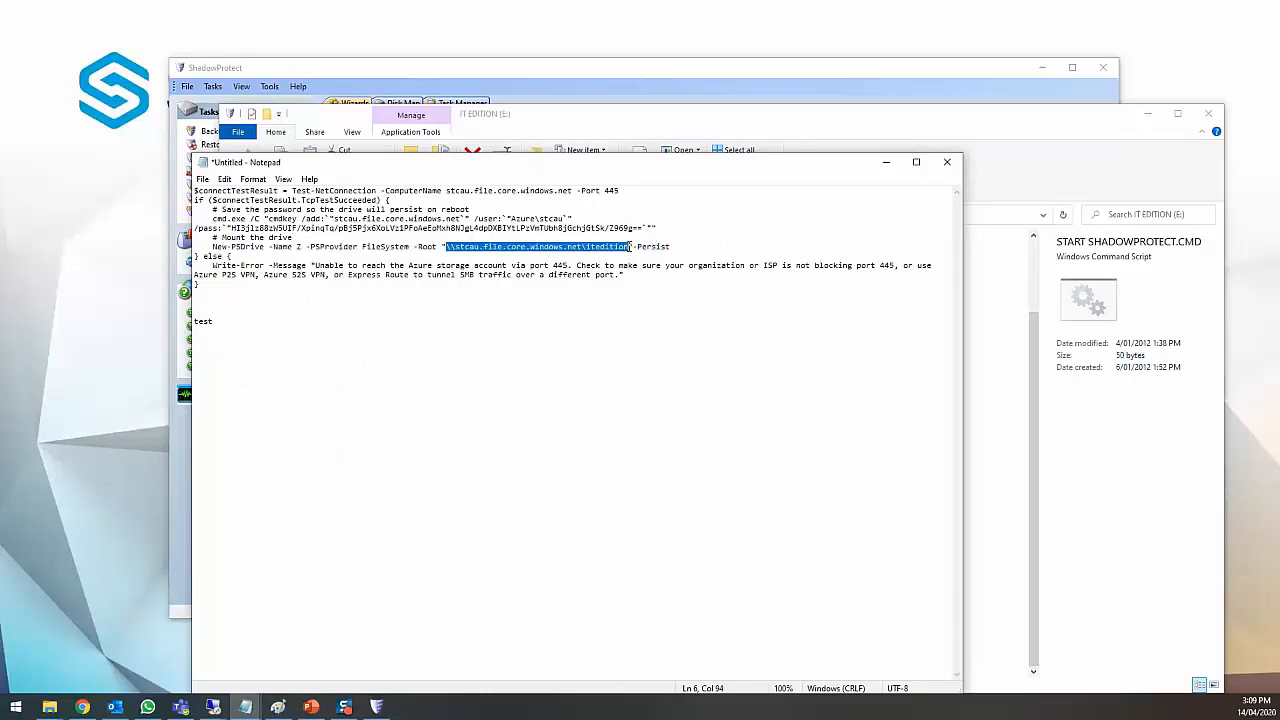
left_click(628, 77)
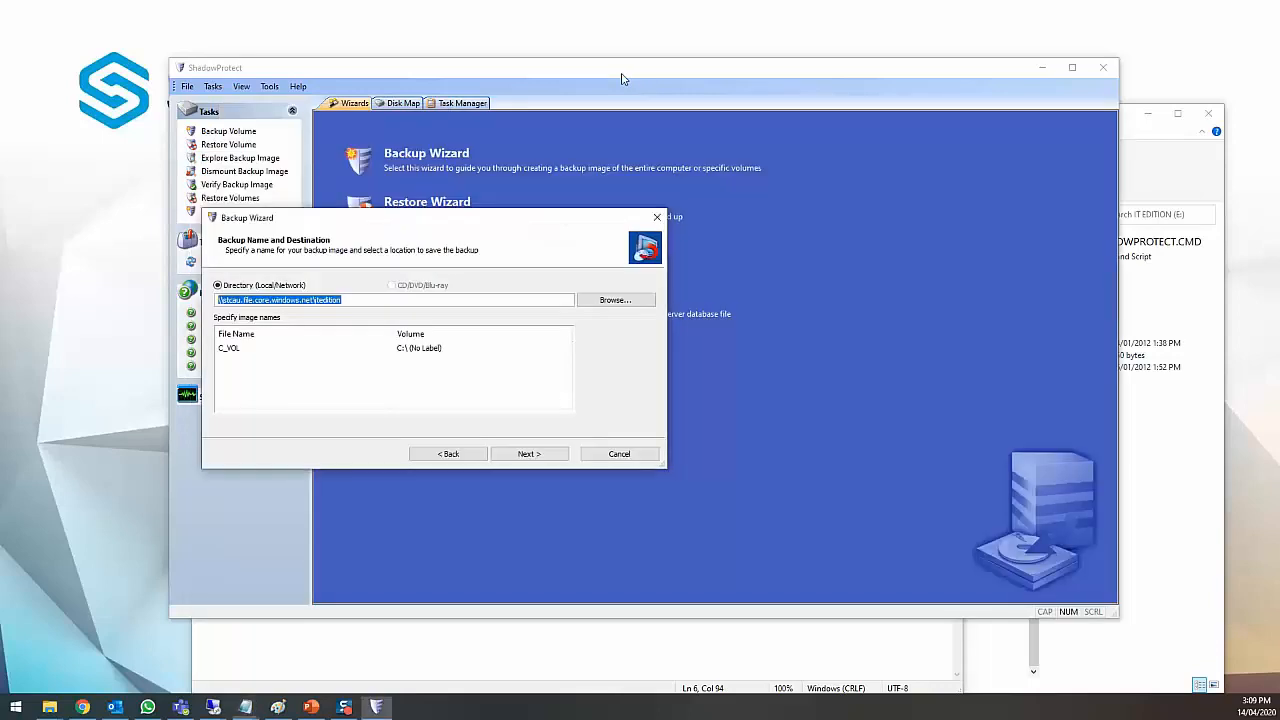
left_click(543, 456)
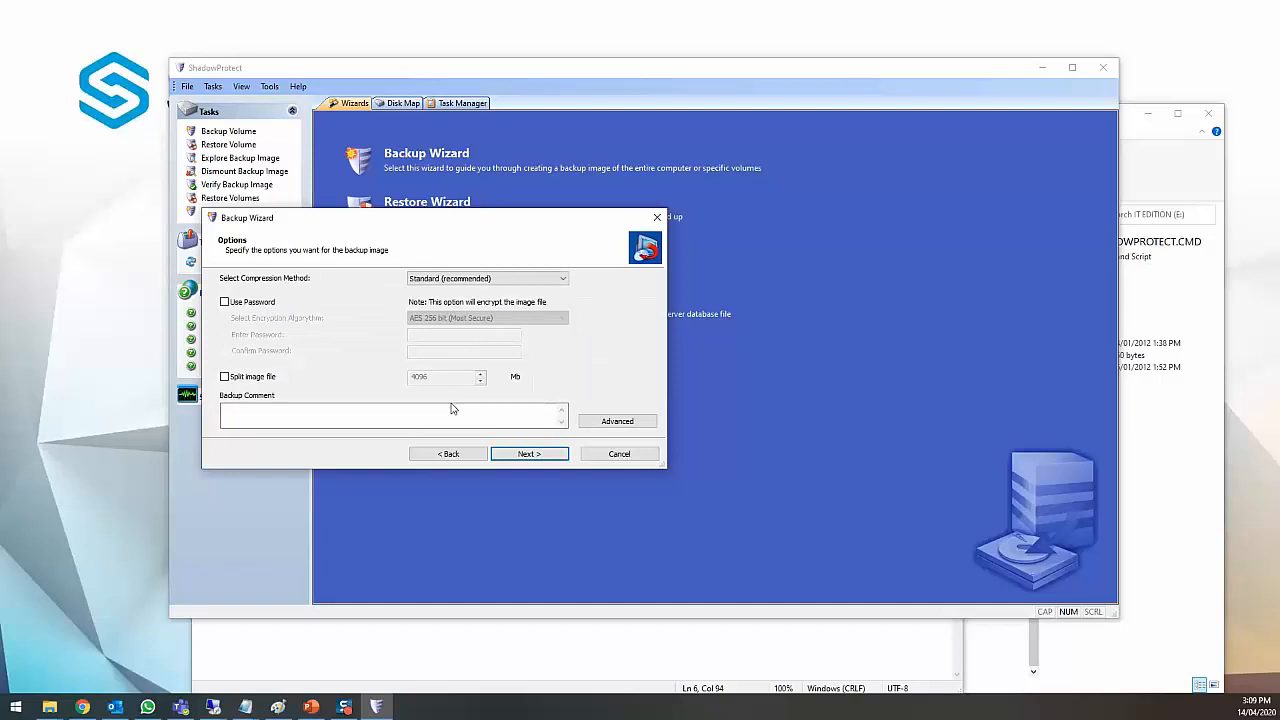
left_click(452, 454)
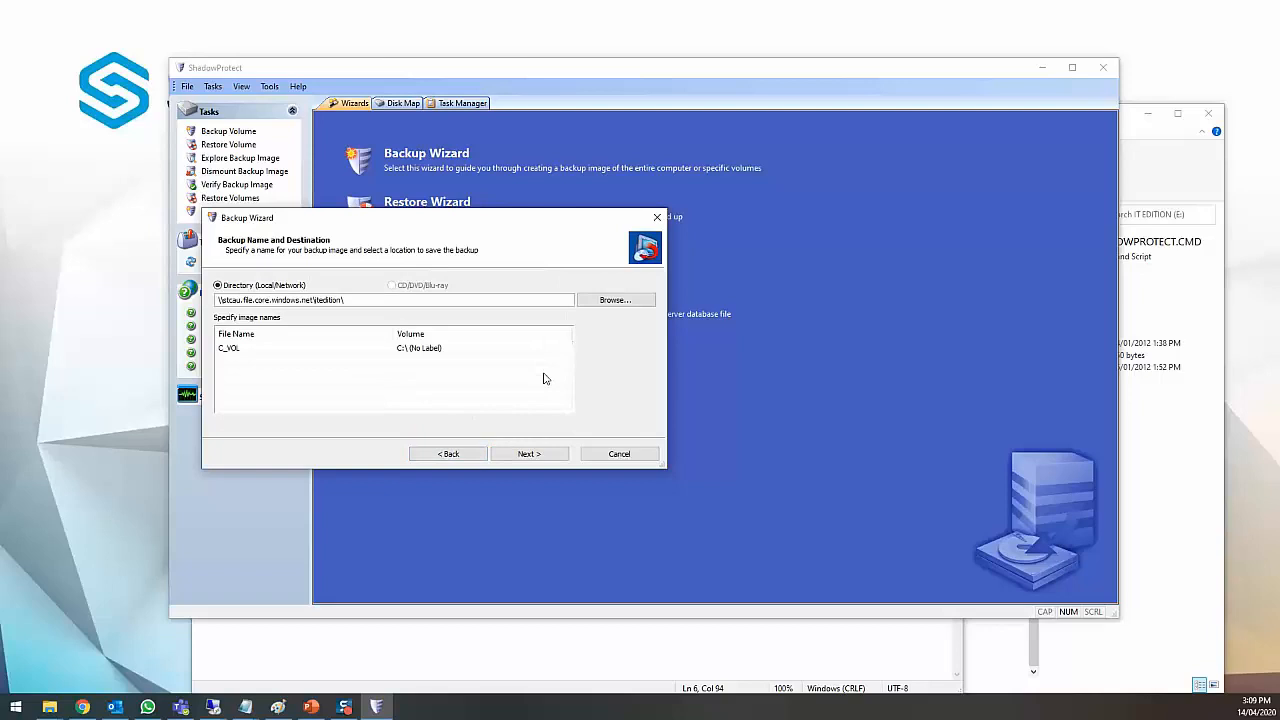
Examine the storage account's user name and access key in the Notepad connection script, excluding the surrounding quotation marks.
left_click(246, 707)
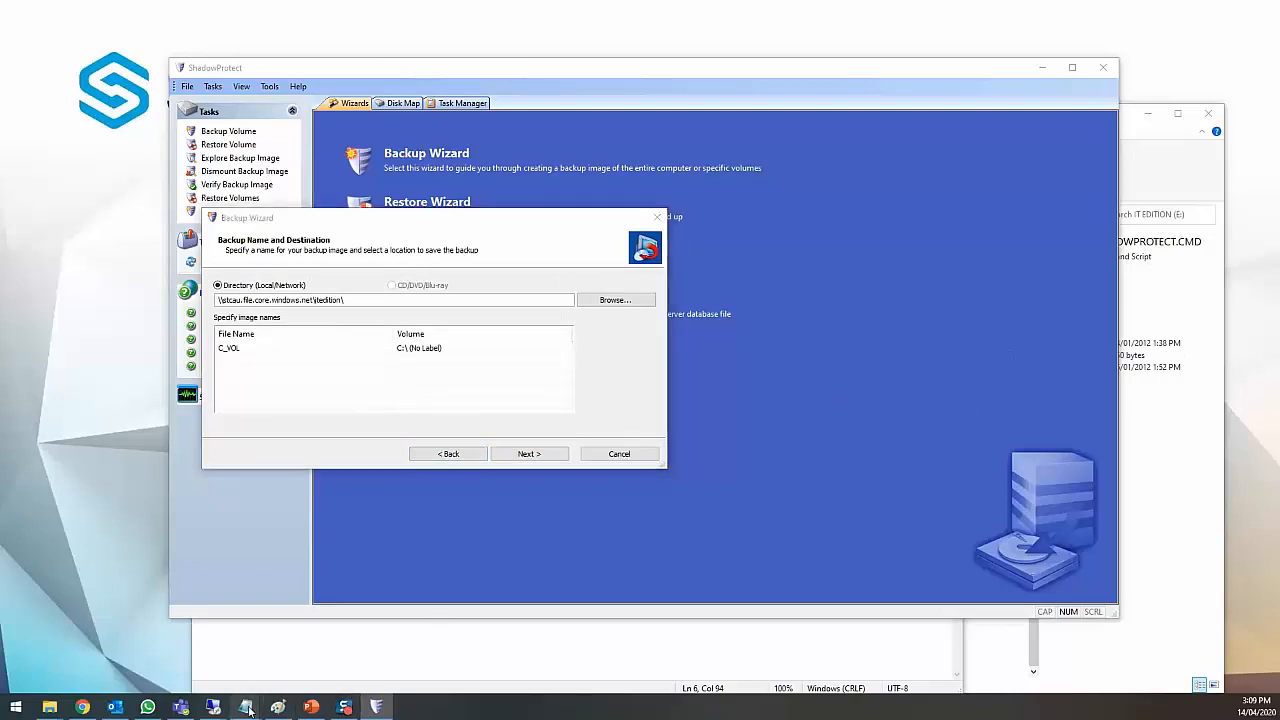
left_click(331, 651)
left_click_drag(509, 219, 566, 219)
left_click(524, 219)
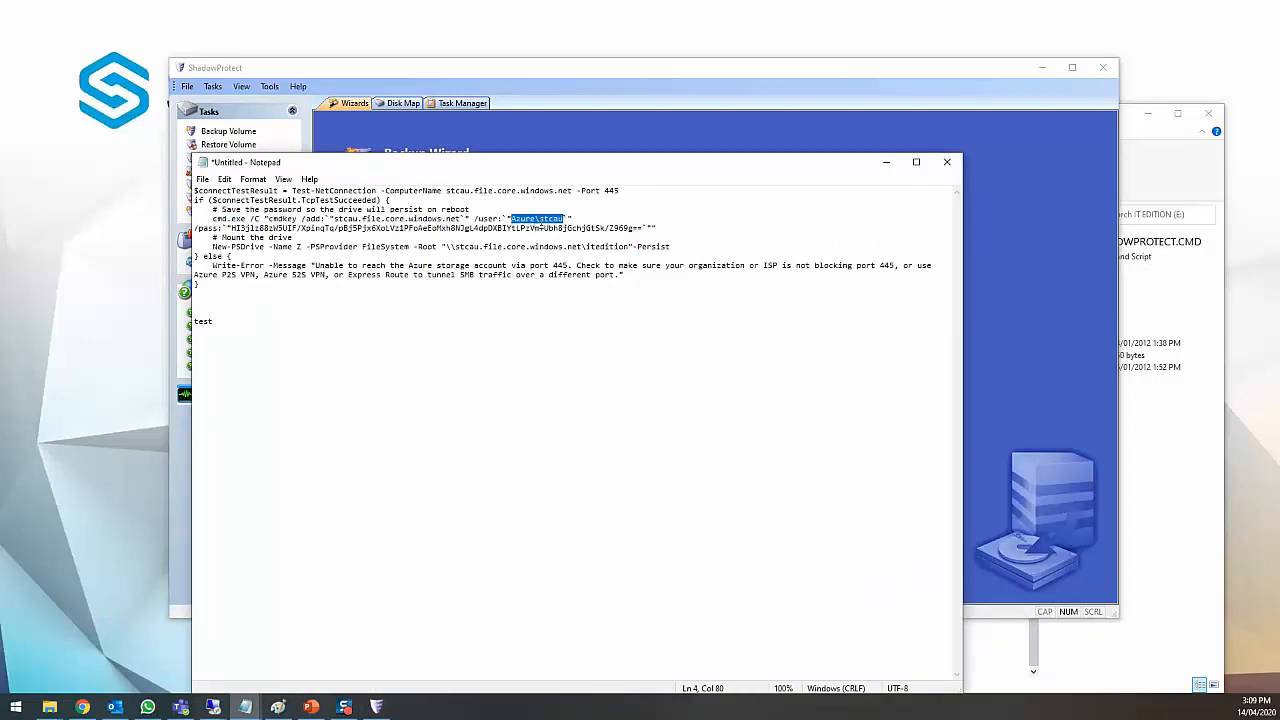
left_click(230, 228)
left_click_drag(511, 218, 502, 218)
left_click(230, 228)
type("\"")
left_click_drag(565, 218, 574, 217)
key("ctrl+c")
left_click(651, 227)
key("ctrl+v")
left_click_drag(643, 228, 232, 228)
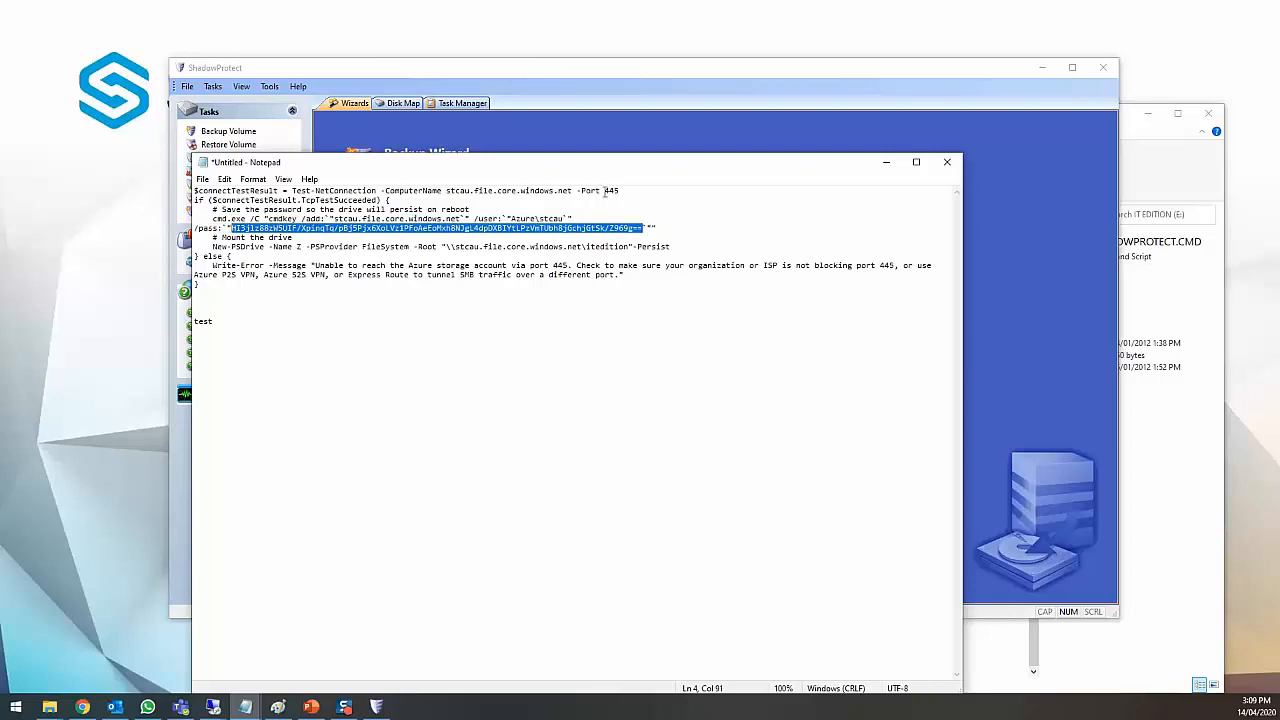
Return to the Backup Wizard and accept \\stcau.file.core.windows.net\itedition\ as the backup destination, continuing to the image options.
left_click(885, 162)
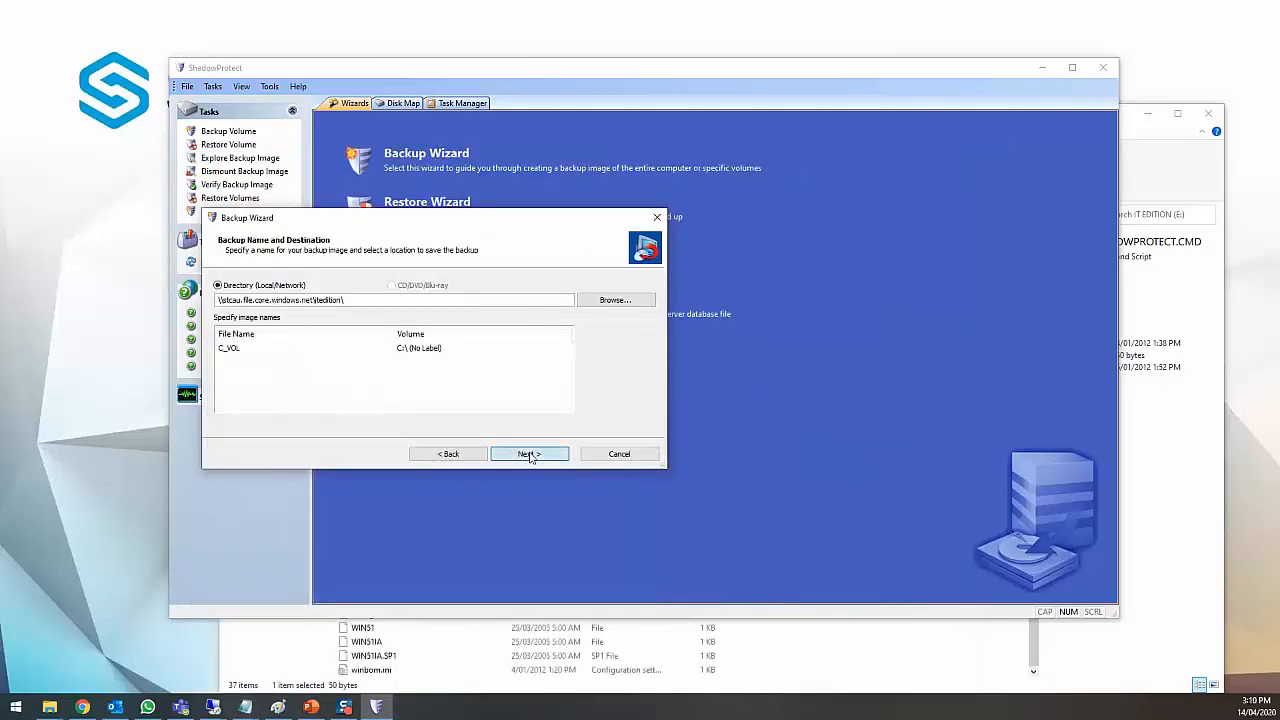
left_click(529, 454)
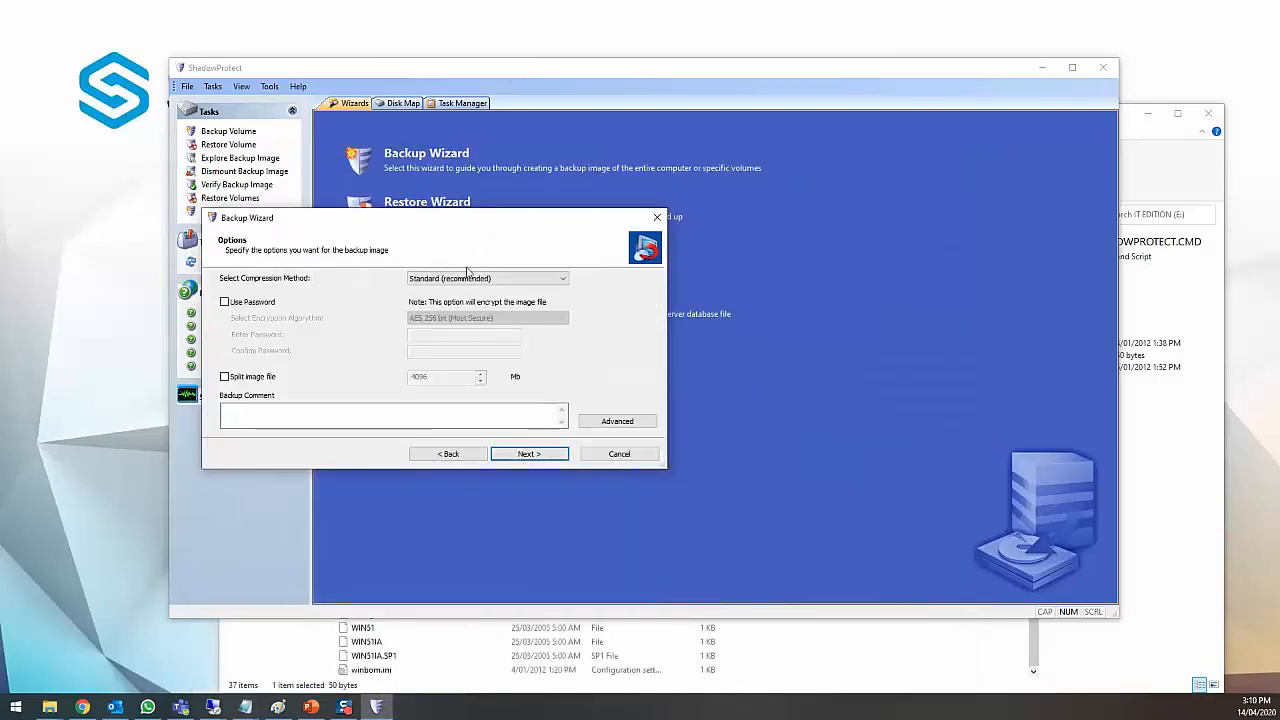
Enable password protection for the backup image with AES 256 bit encryption, enter and confirm the password, and continue to the wizard summary.
left_click(255, 303)
left_click(449, 334)
type("••••")
key("Tab")
type("•••••")
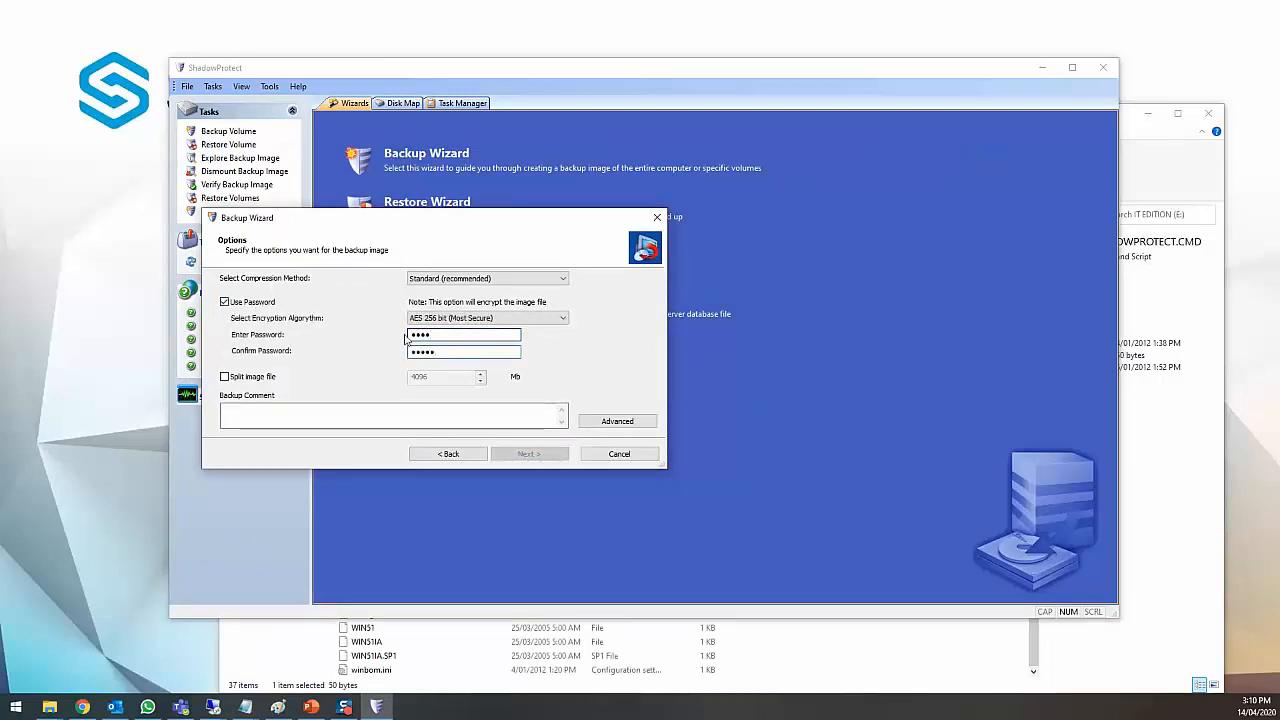
key("BackSpace")
double_click(452, 347)
type("••••")
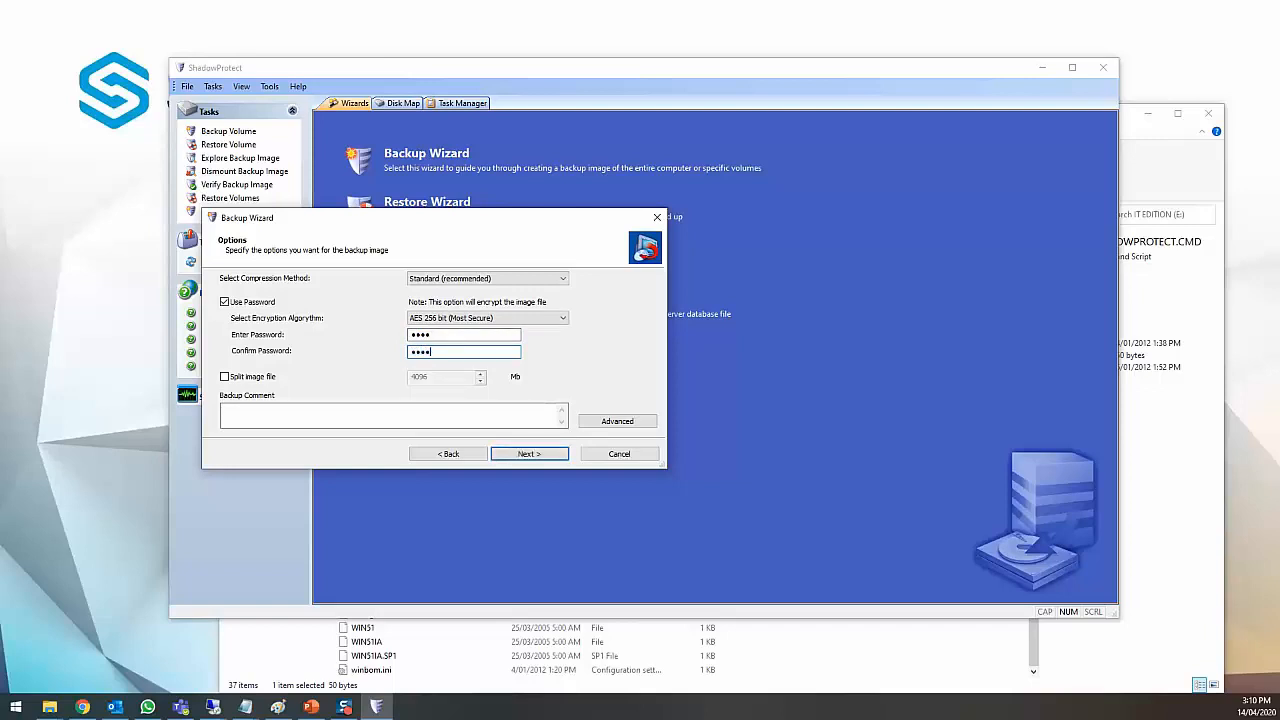
left_click(529, 454)
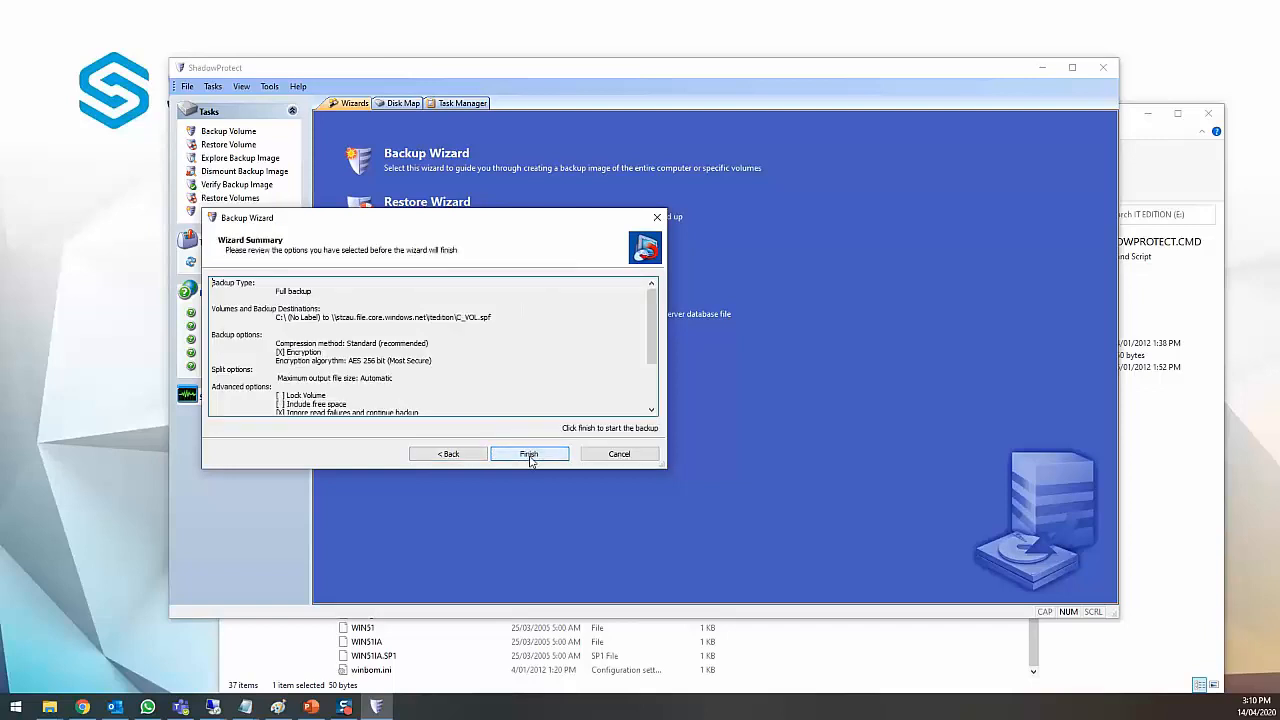
Finish the wizard to start the C:\ volume backup, view the job's detailed log and return to the task overview.
left_click(529, 455)
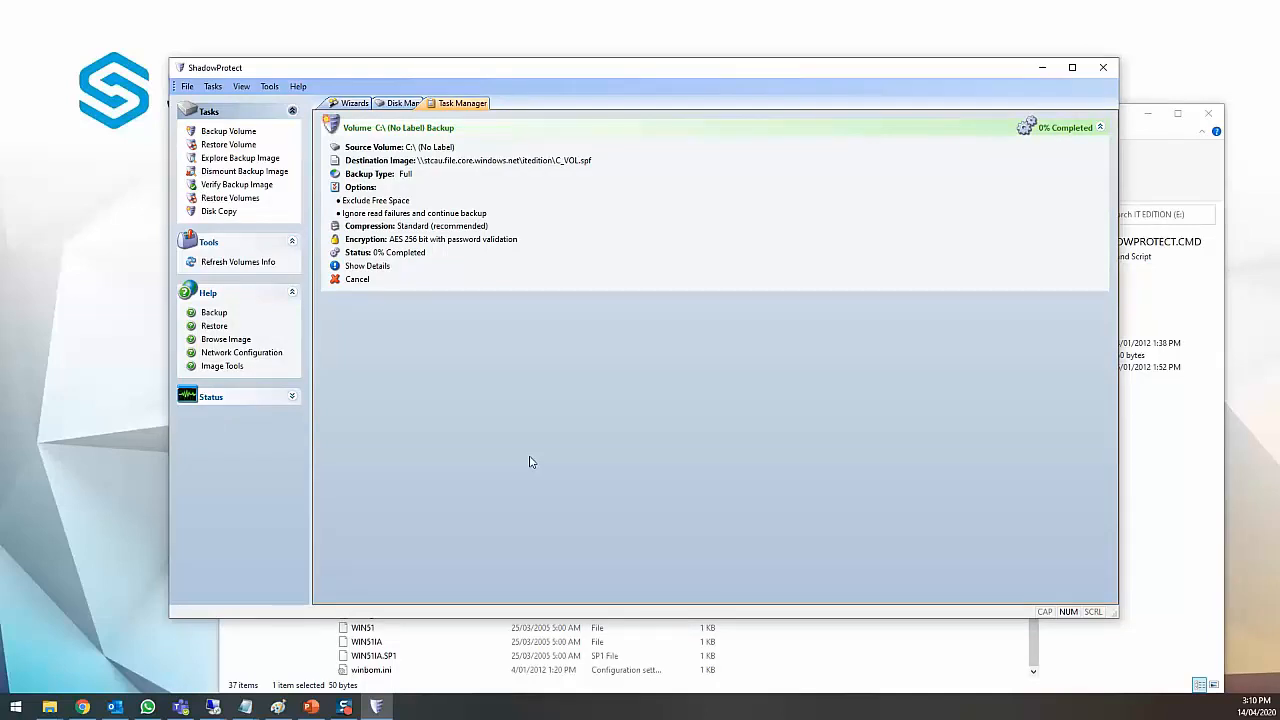
left_click(378, 267)
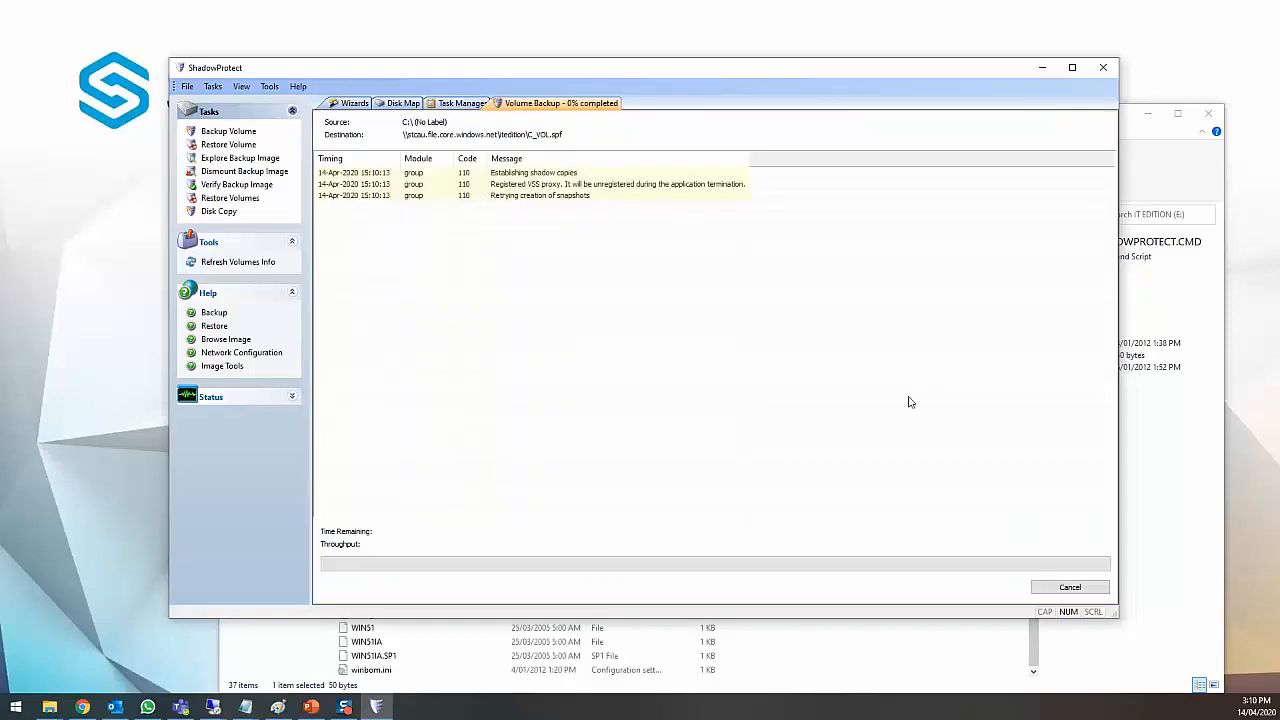
left_click(460, 104)
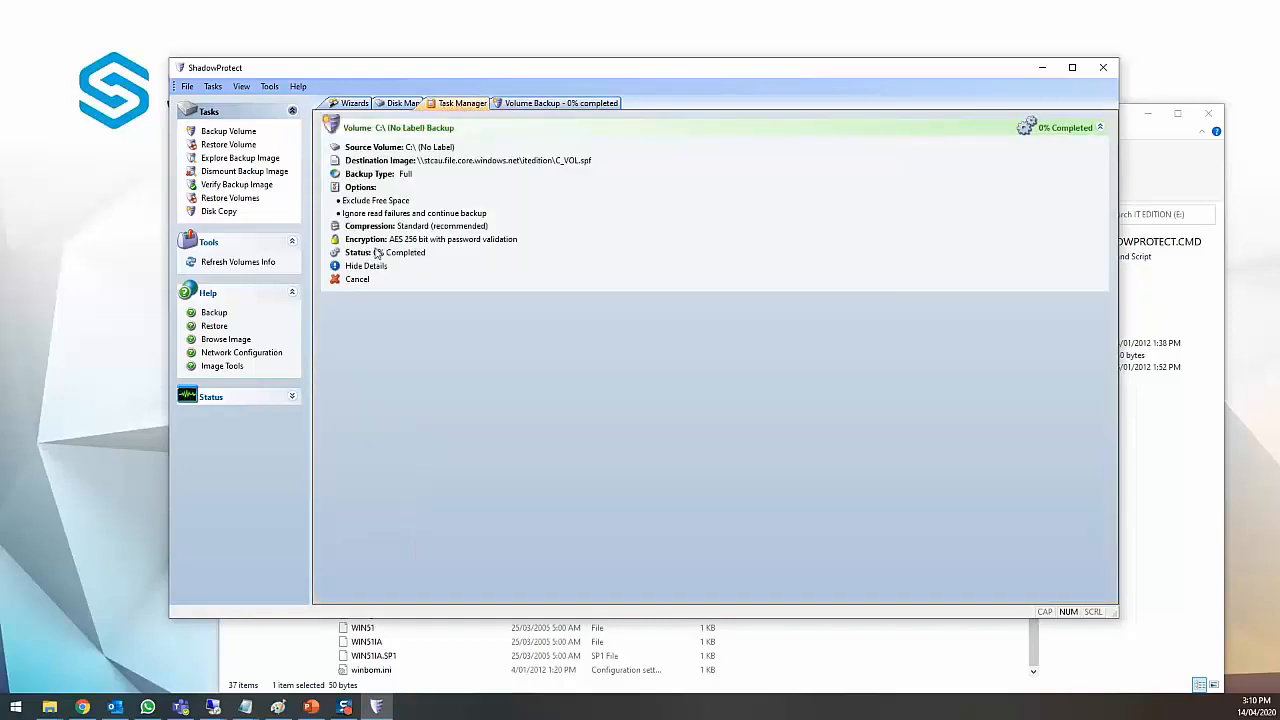